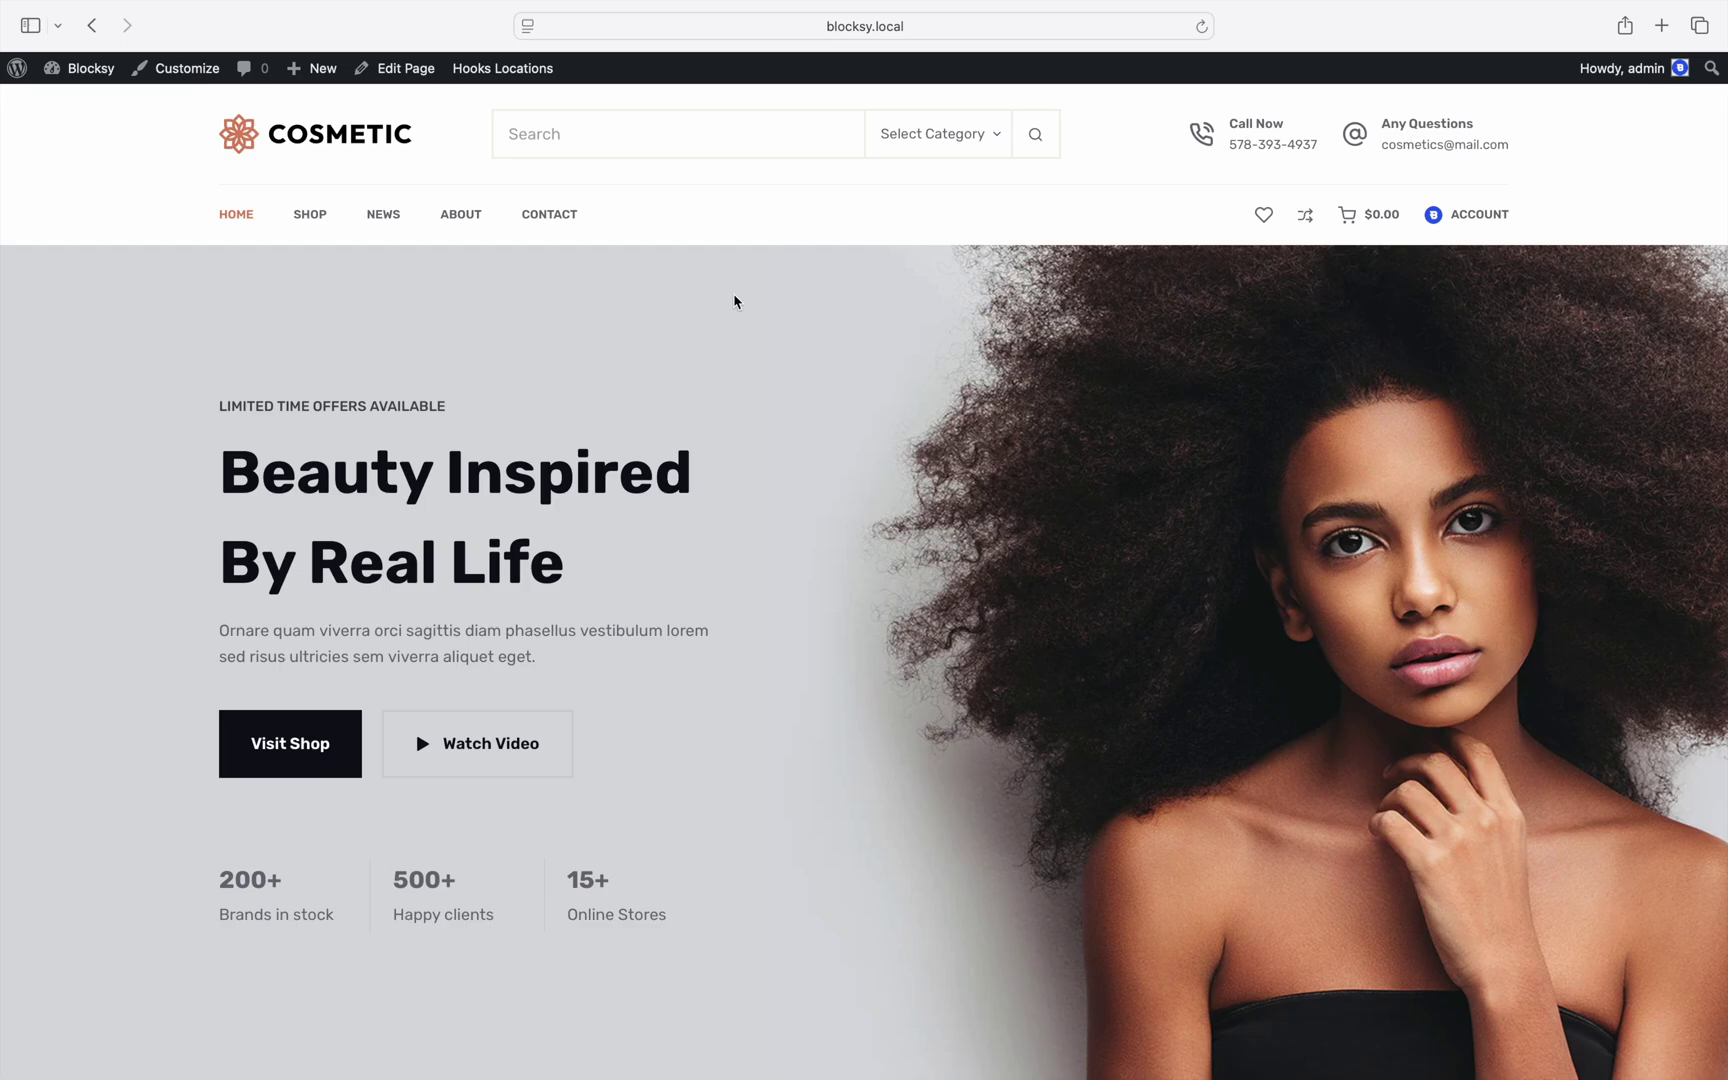
# Step: Scroll down through the cosmetics store's home page
pyautogui.scroll(-3, 760, 347)
pyautogui.scroll(-10, 761, 349)
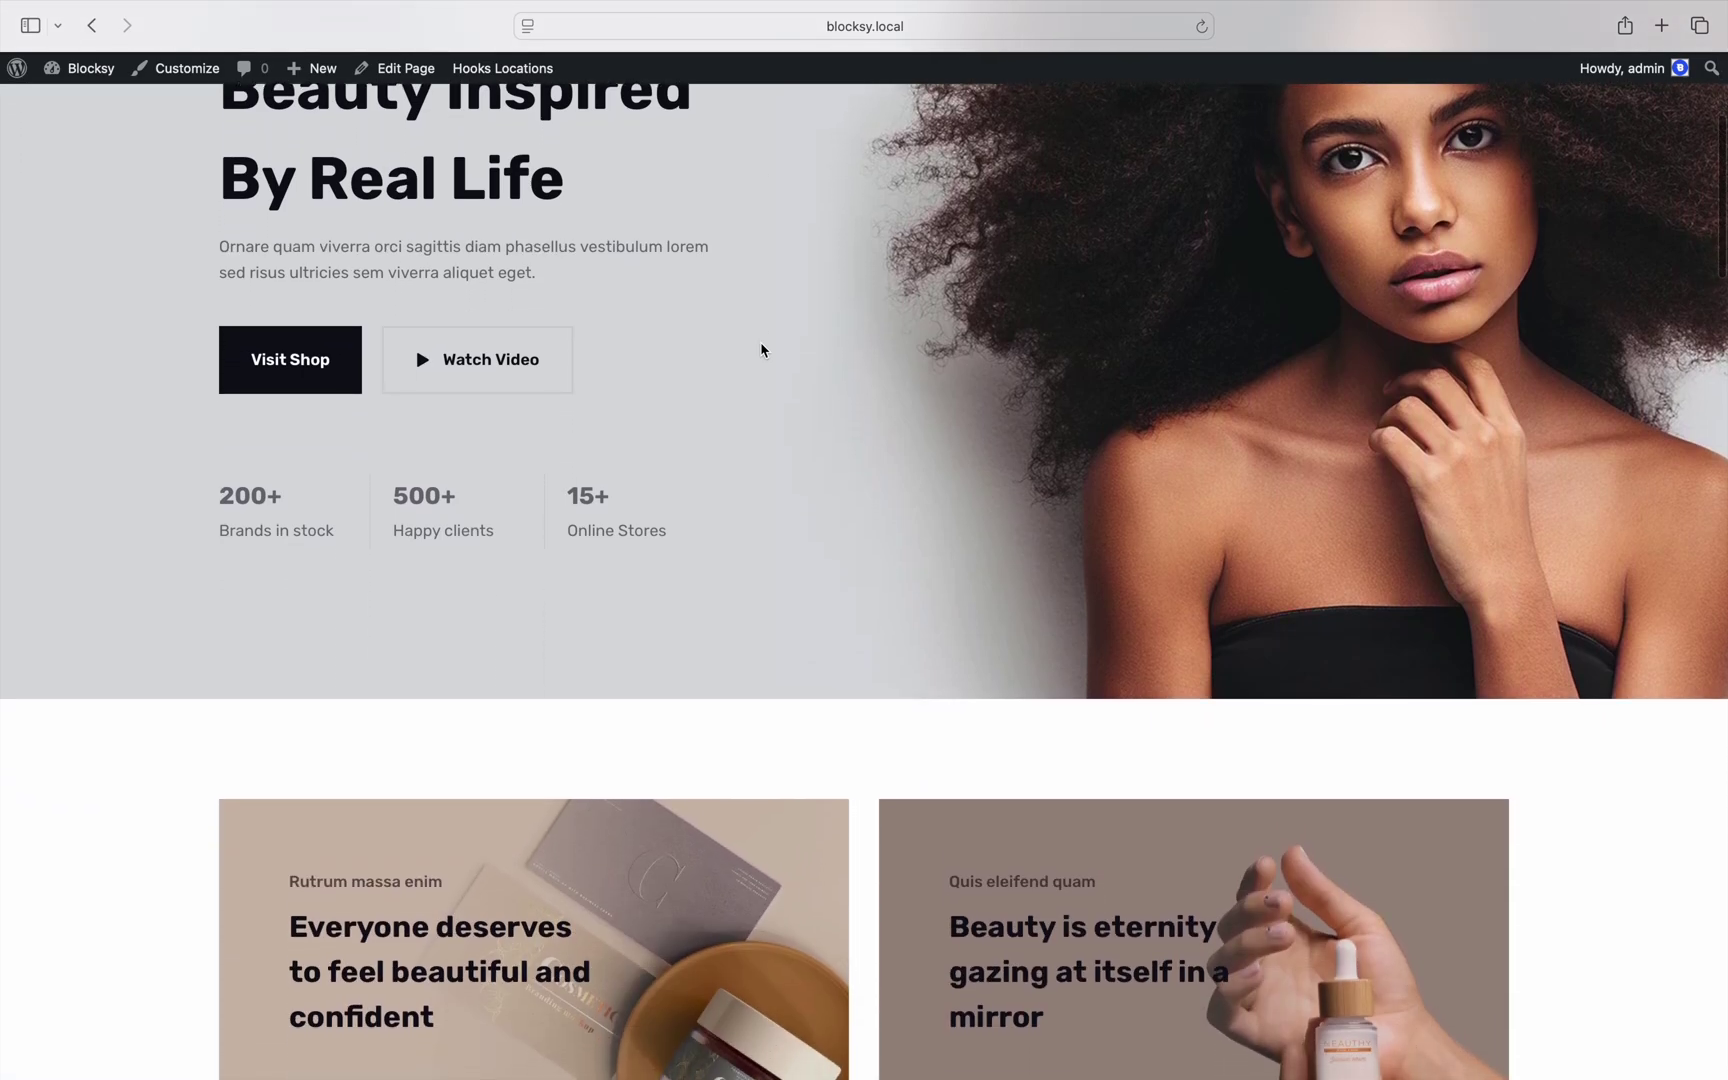
pyautogui.scroll(-10, 761, 349)
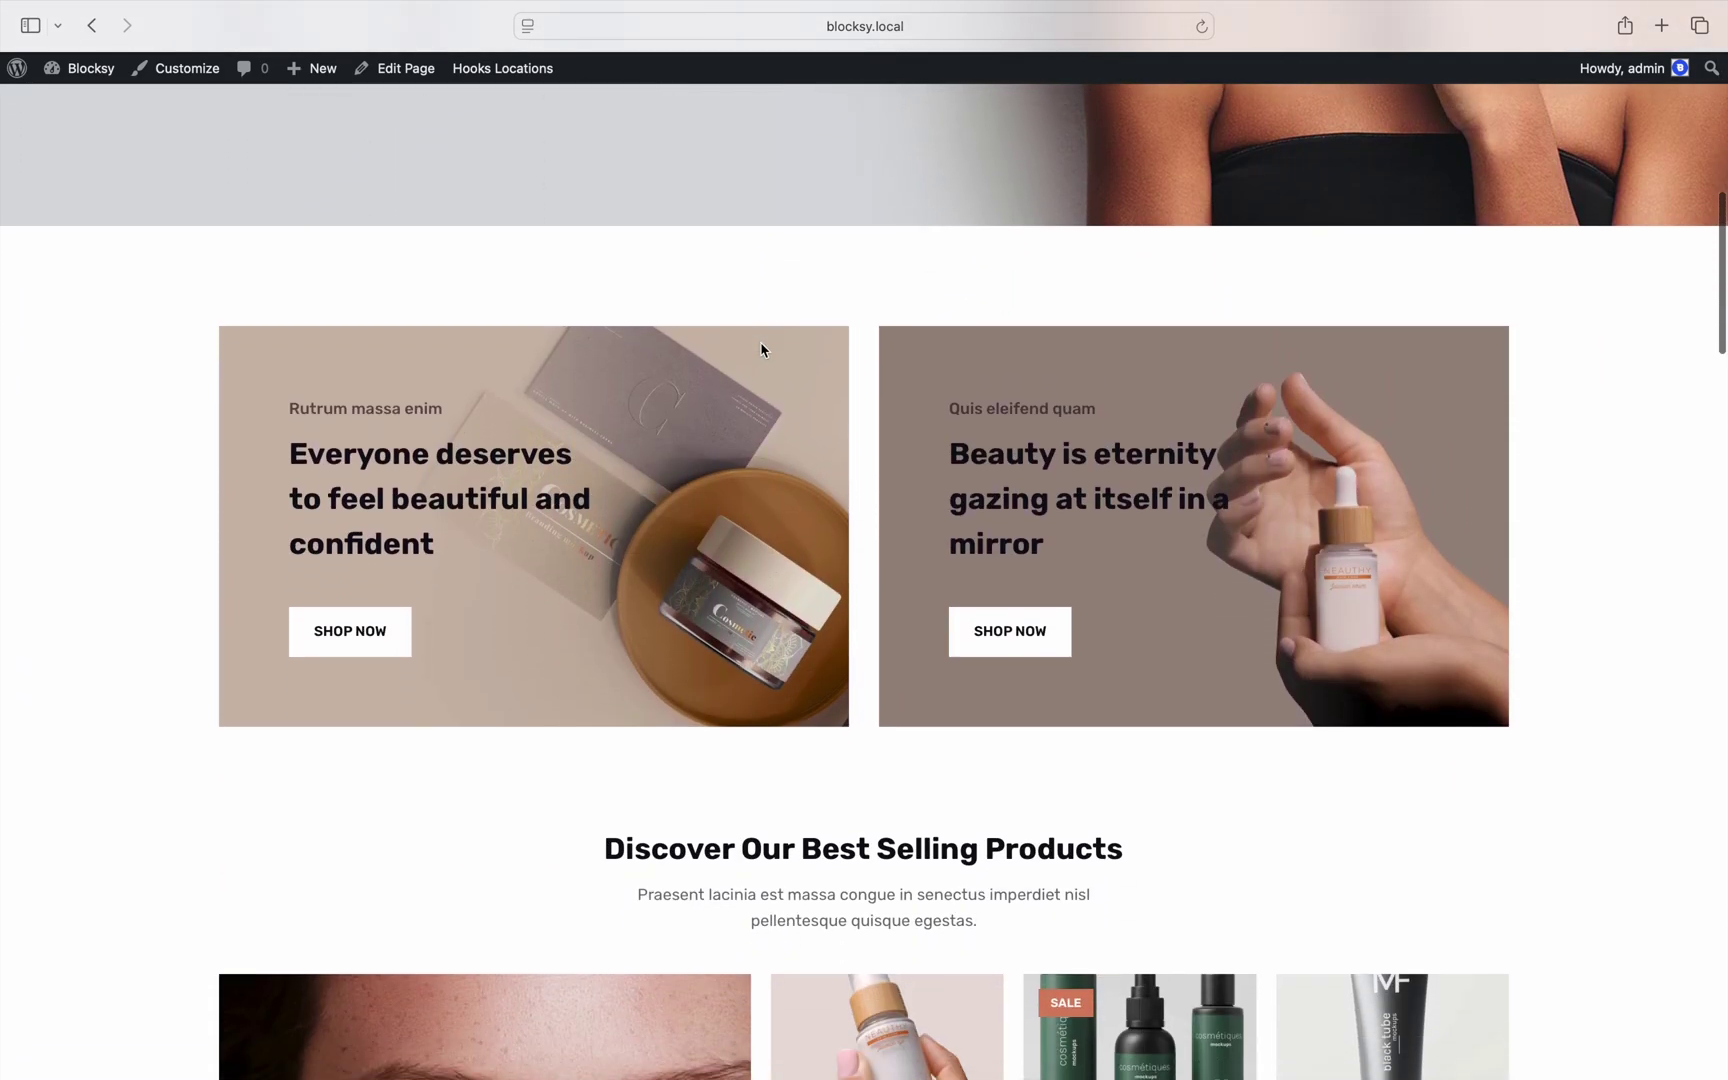
pyautogui.scroll(-7, 761, 349)
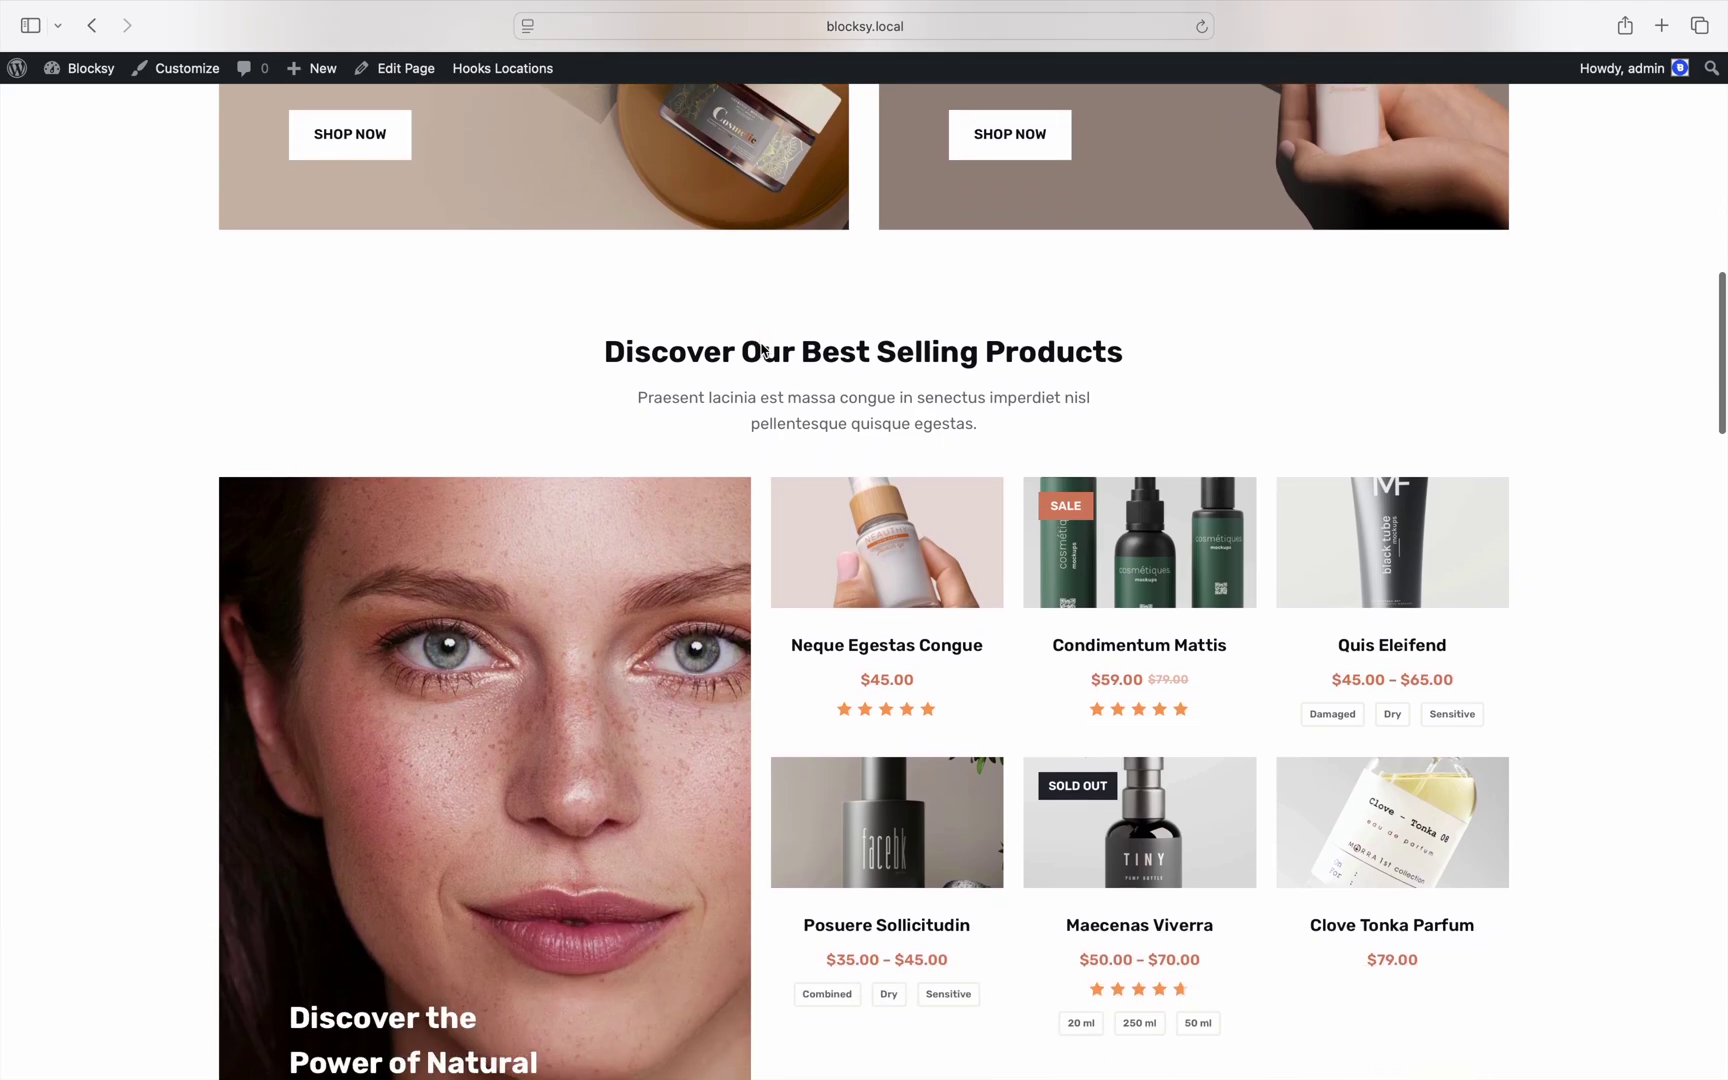
pyautogui.scroll(-7, 761, 349)
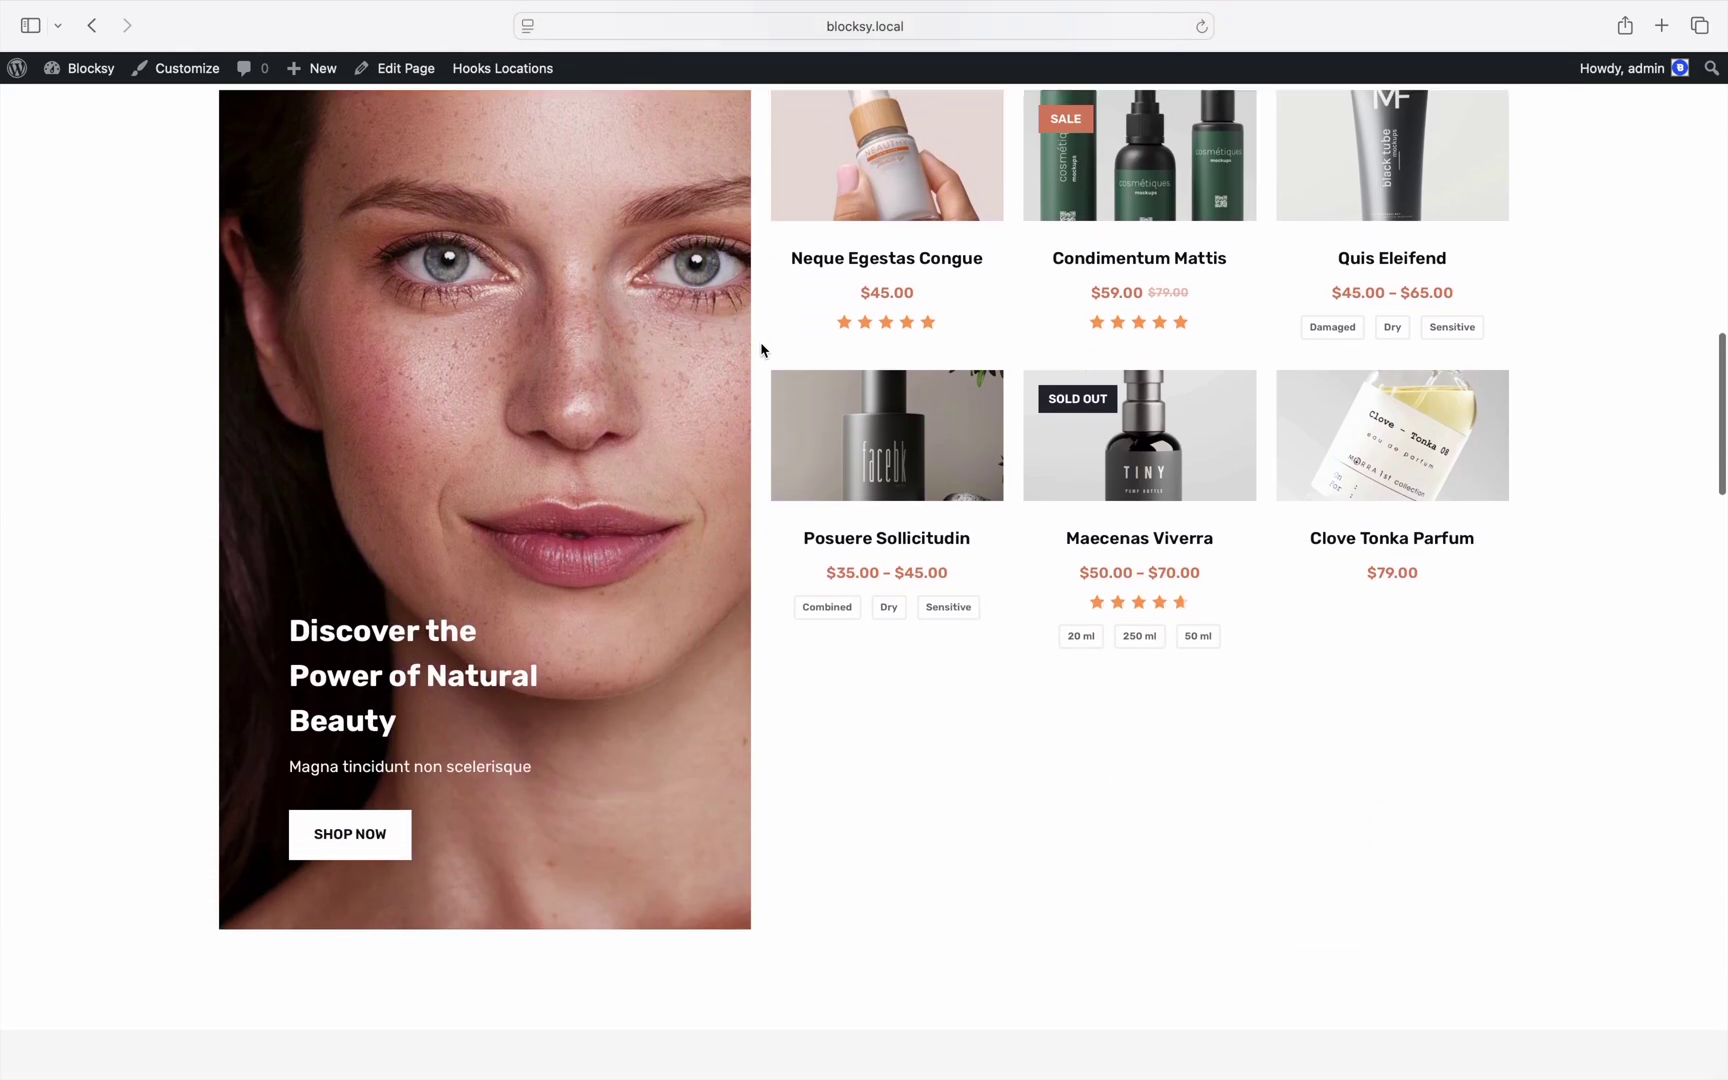
pyautogui.scroll(-8, 761, 349)
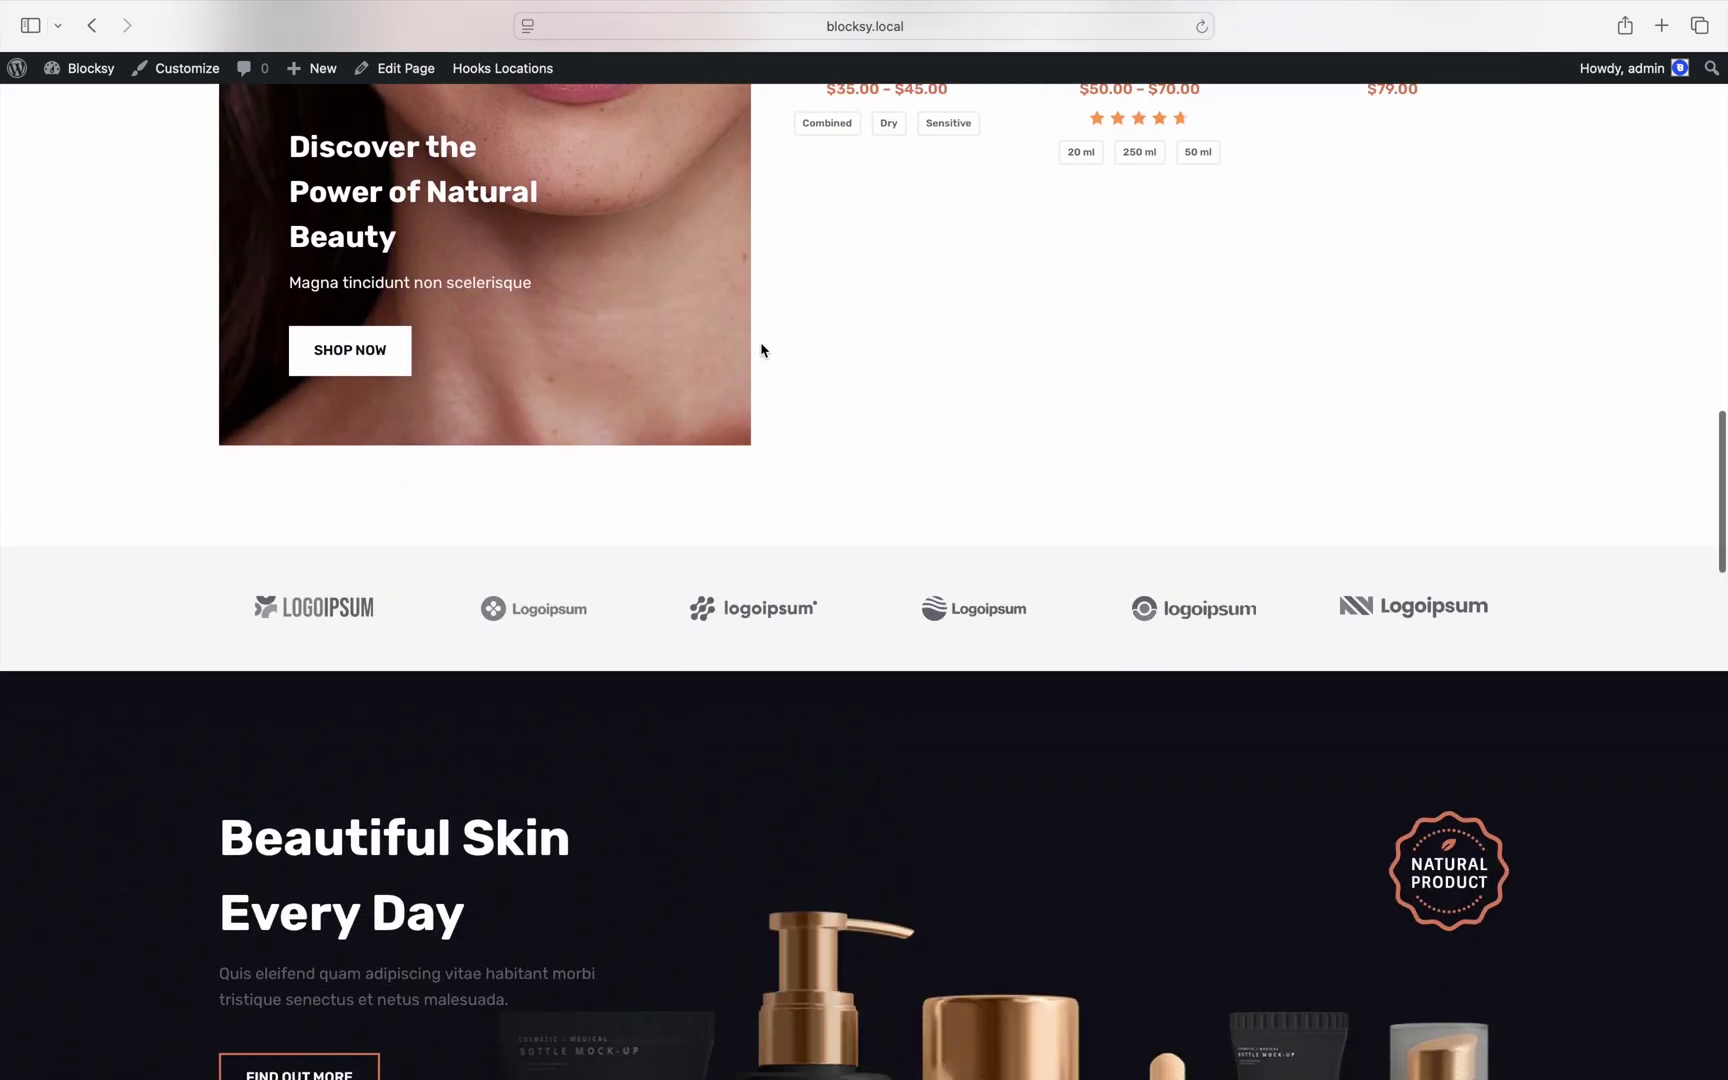
pyautogui.scroll(-3, 761, 342)
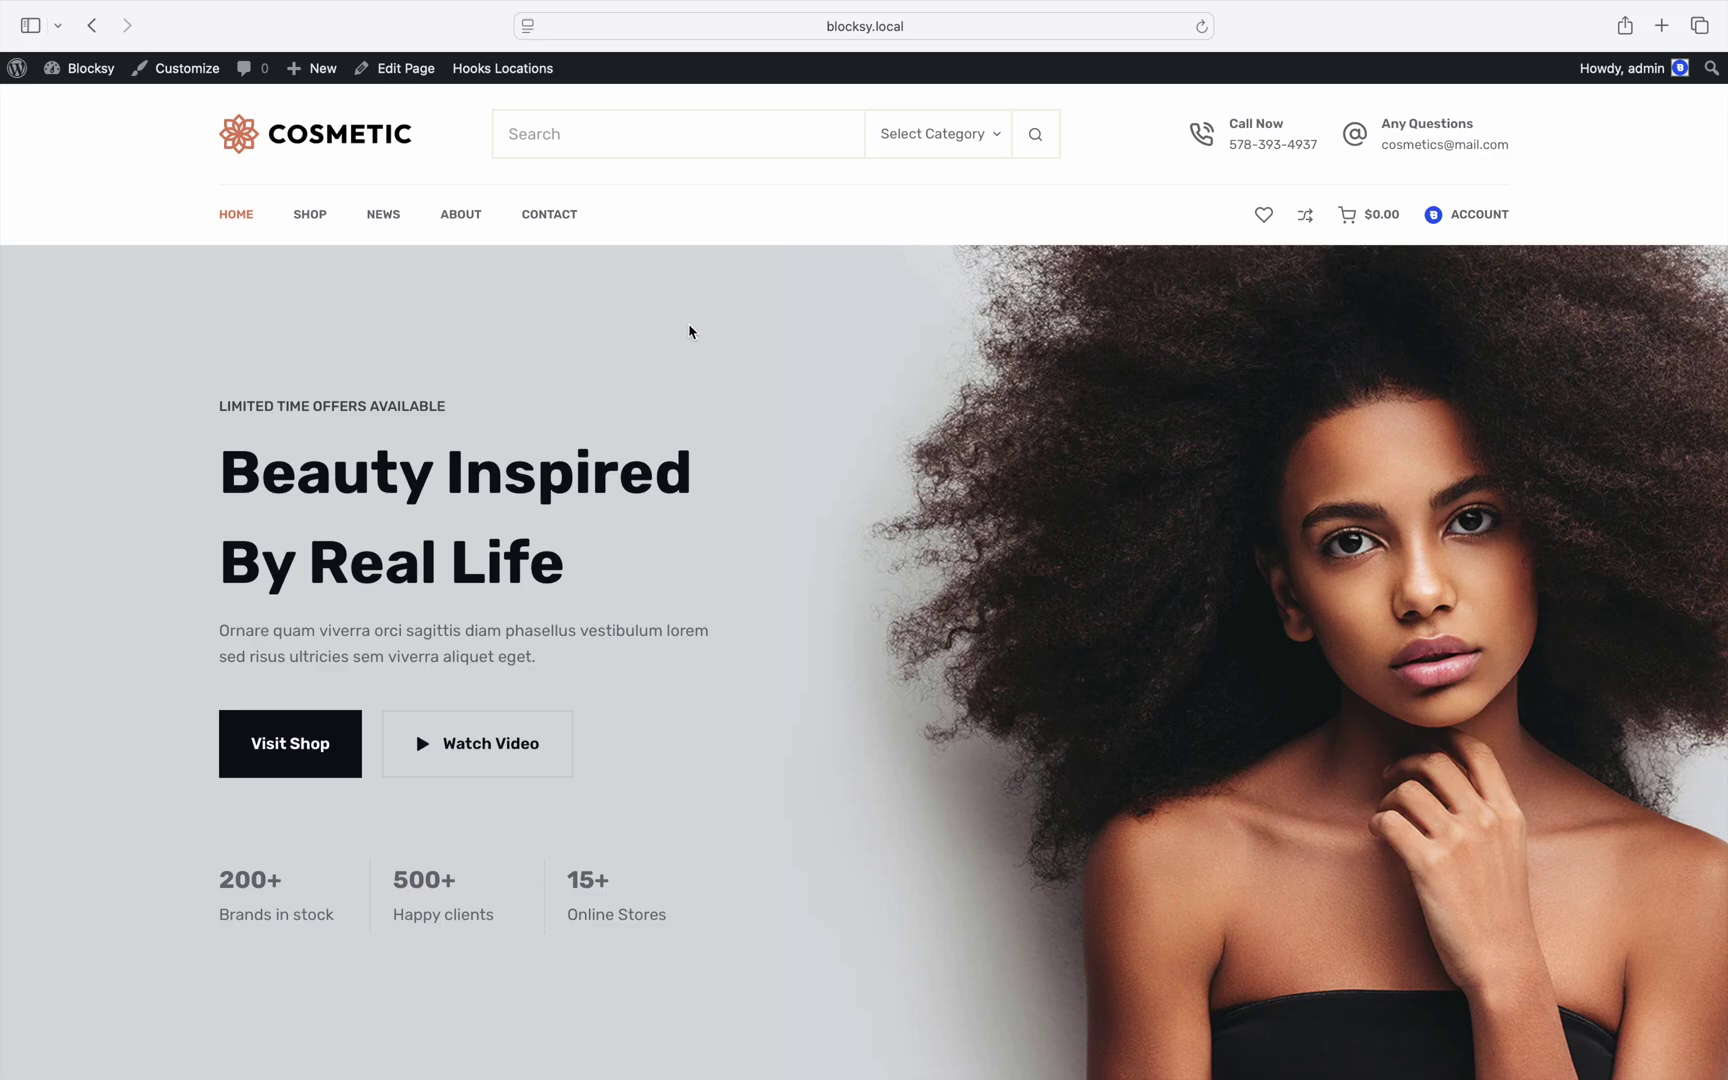
# Step: Browse the News blog posts and sidebar, then go to the Shop page
pyautogui.click(399, 232)
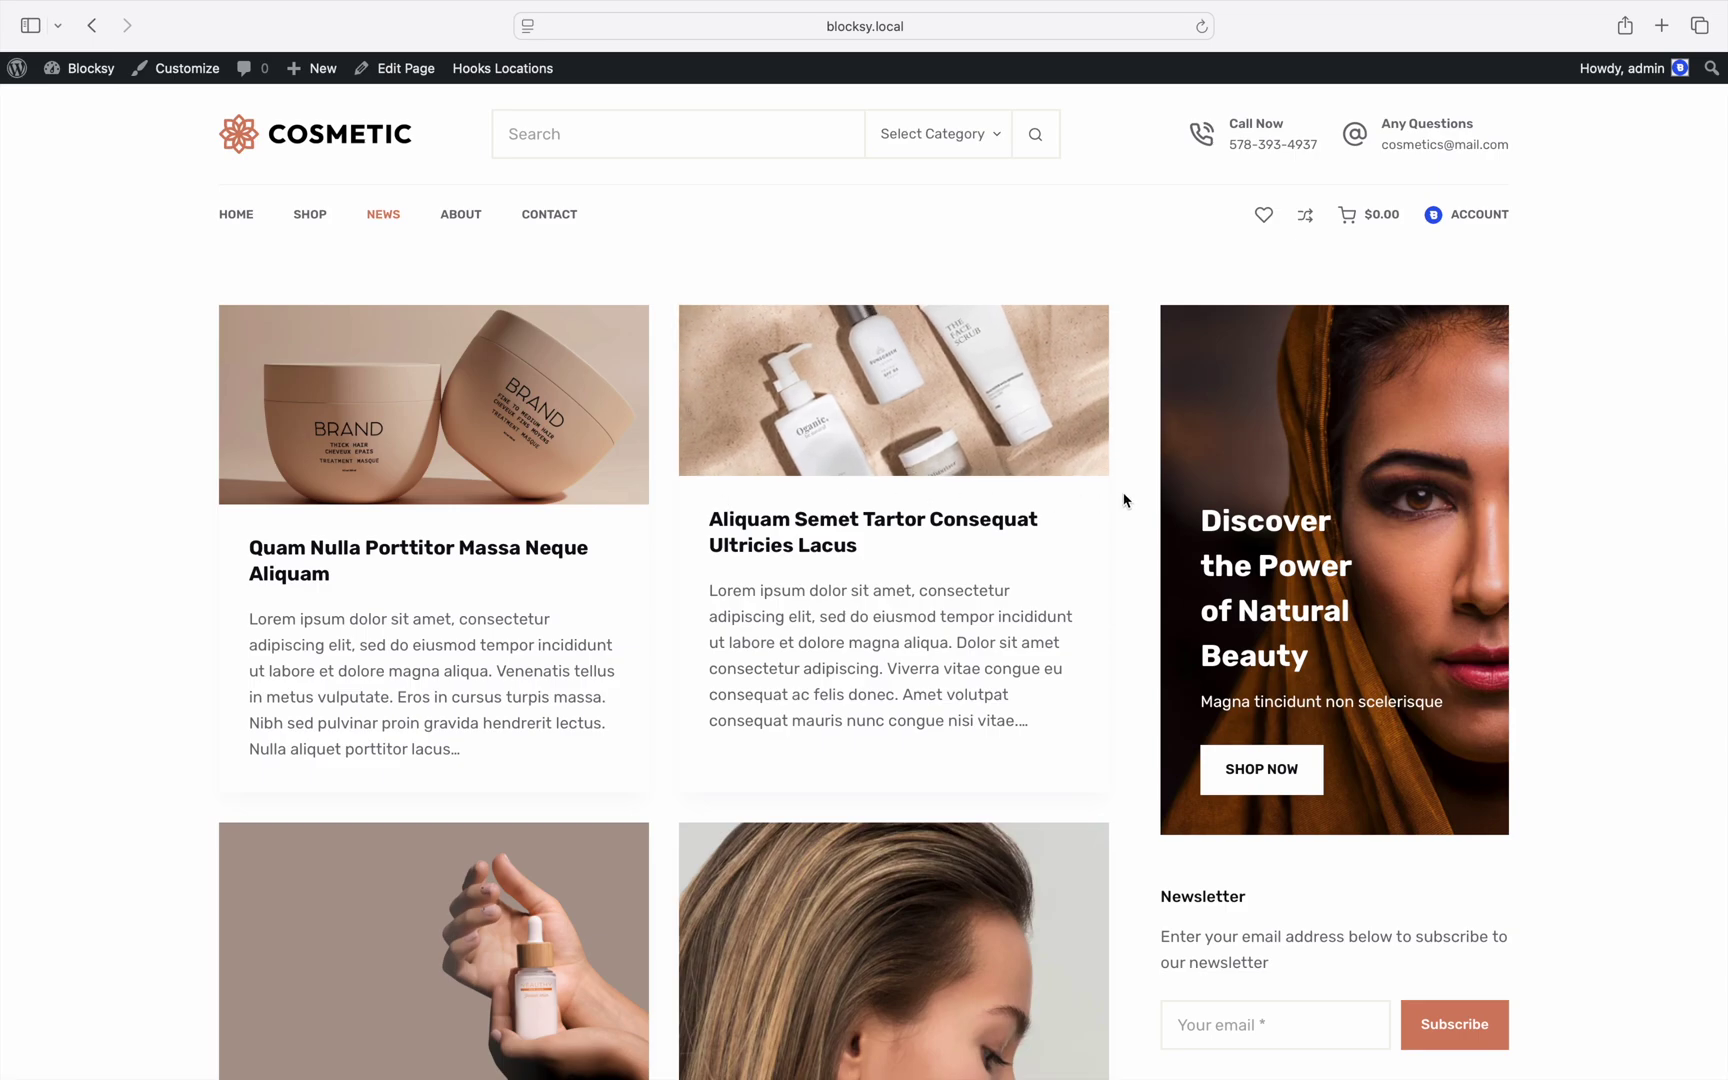
pyautogui.scroll(-8, 1122, 500)
pyautogui.scroll(-10, 1123, 500)
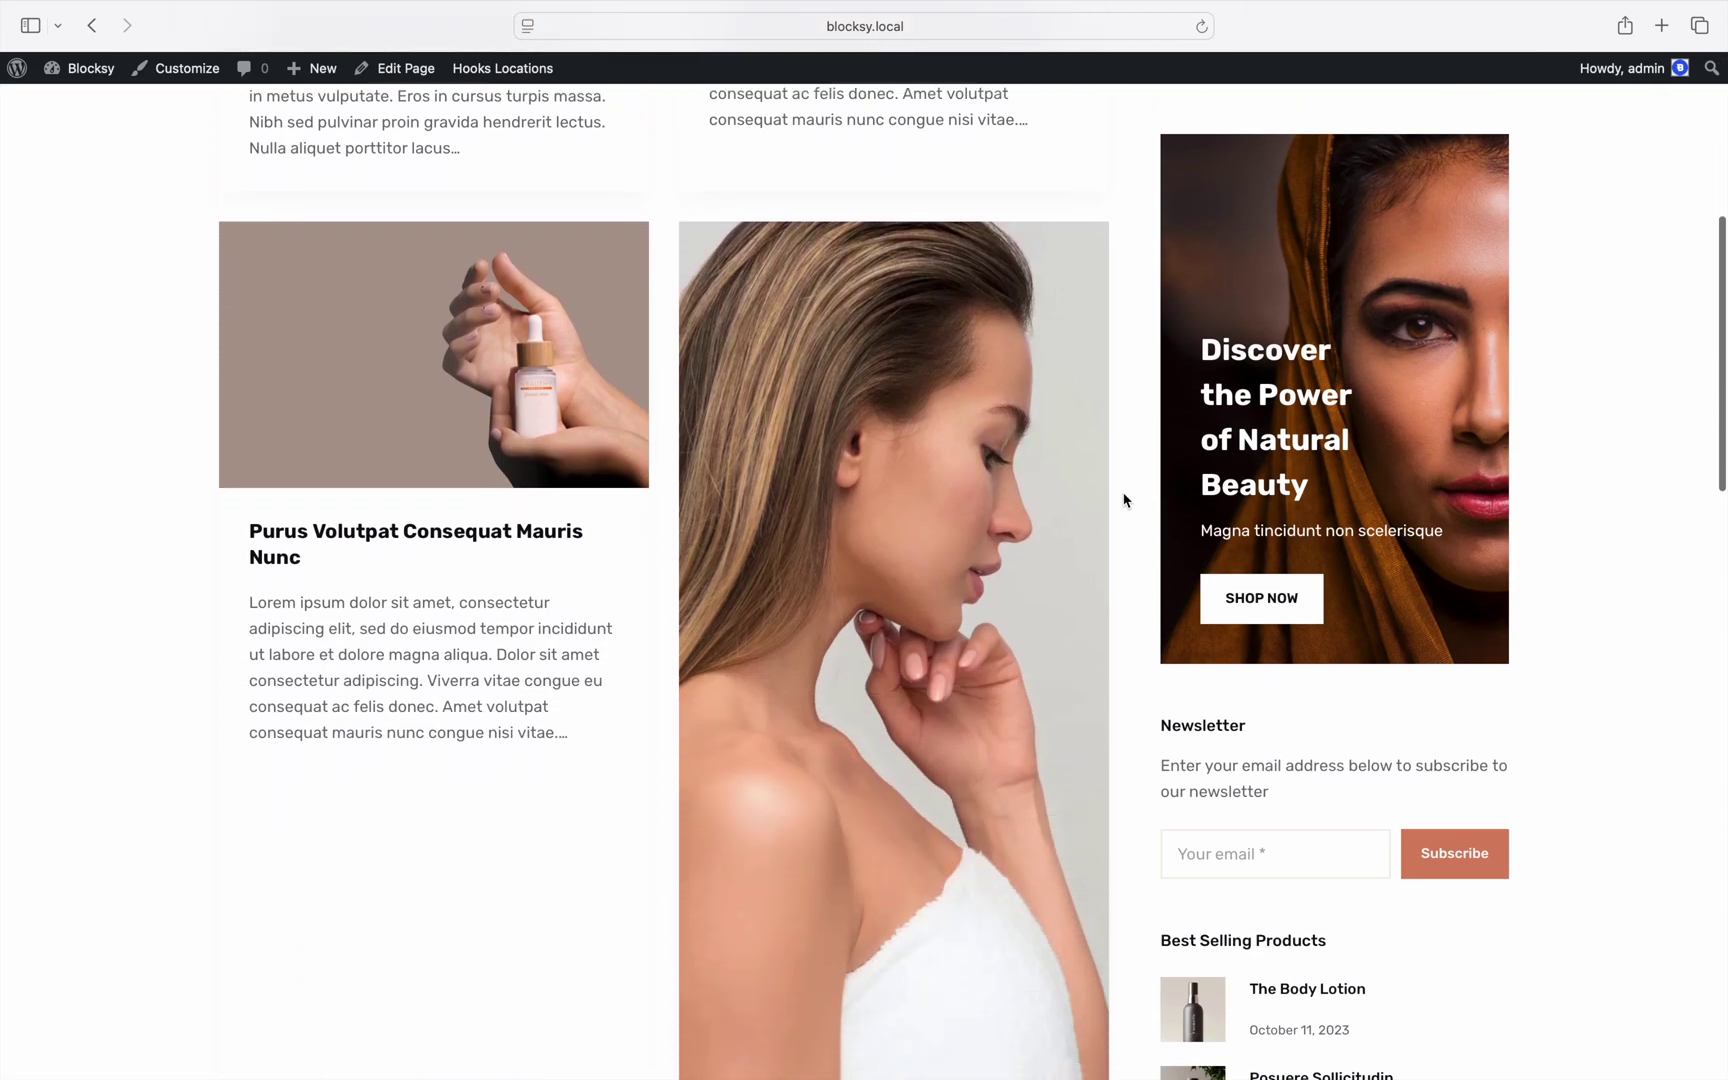
pyautogui.scroll(15, 1123, 500)
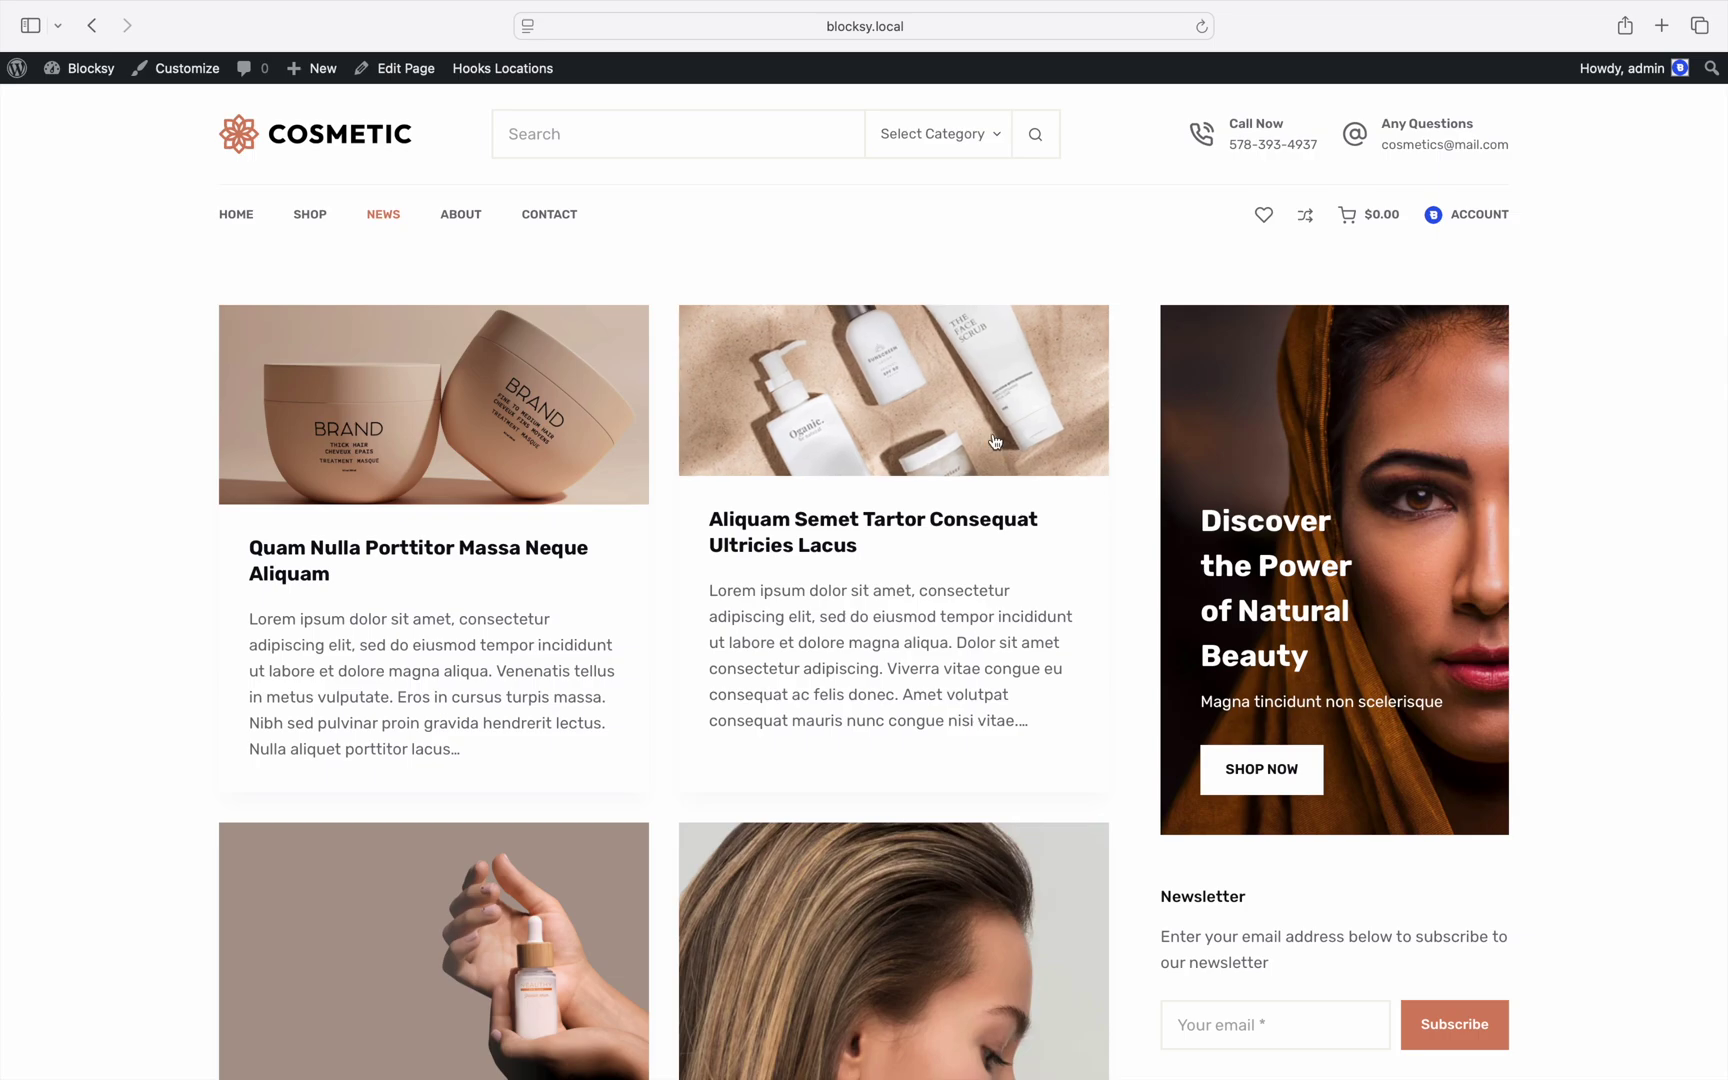
pyautogui.click(327, 218)
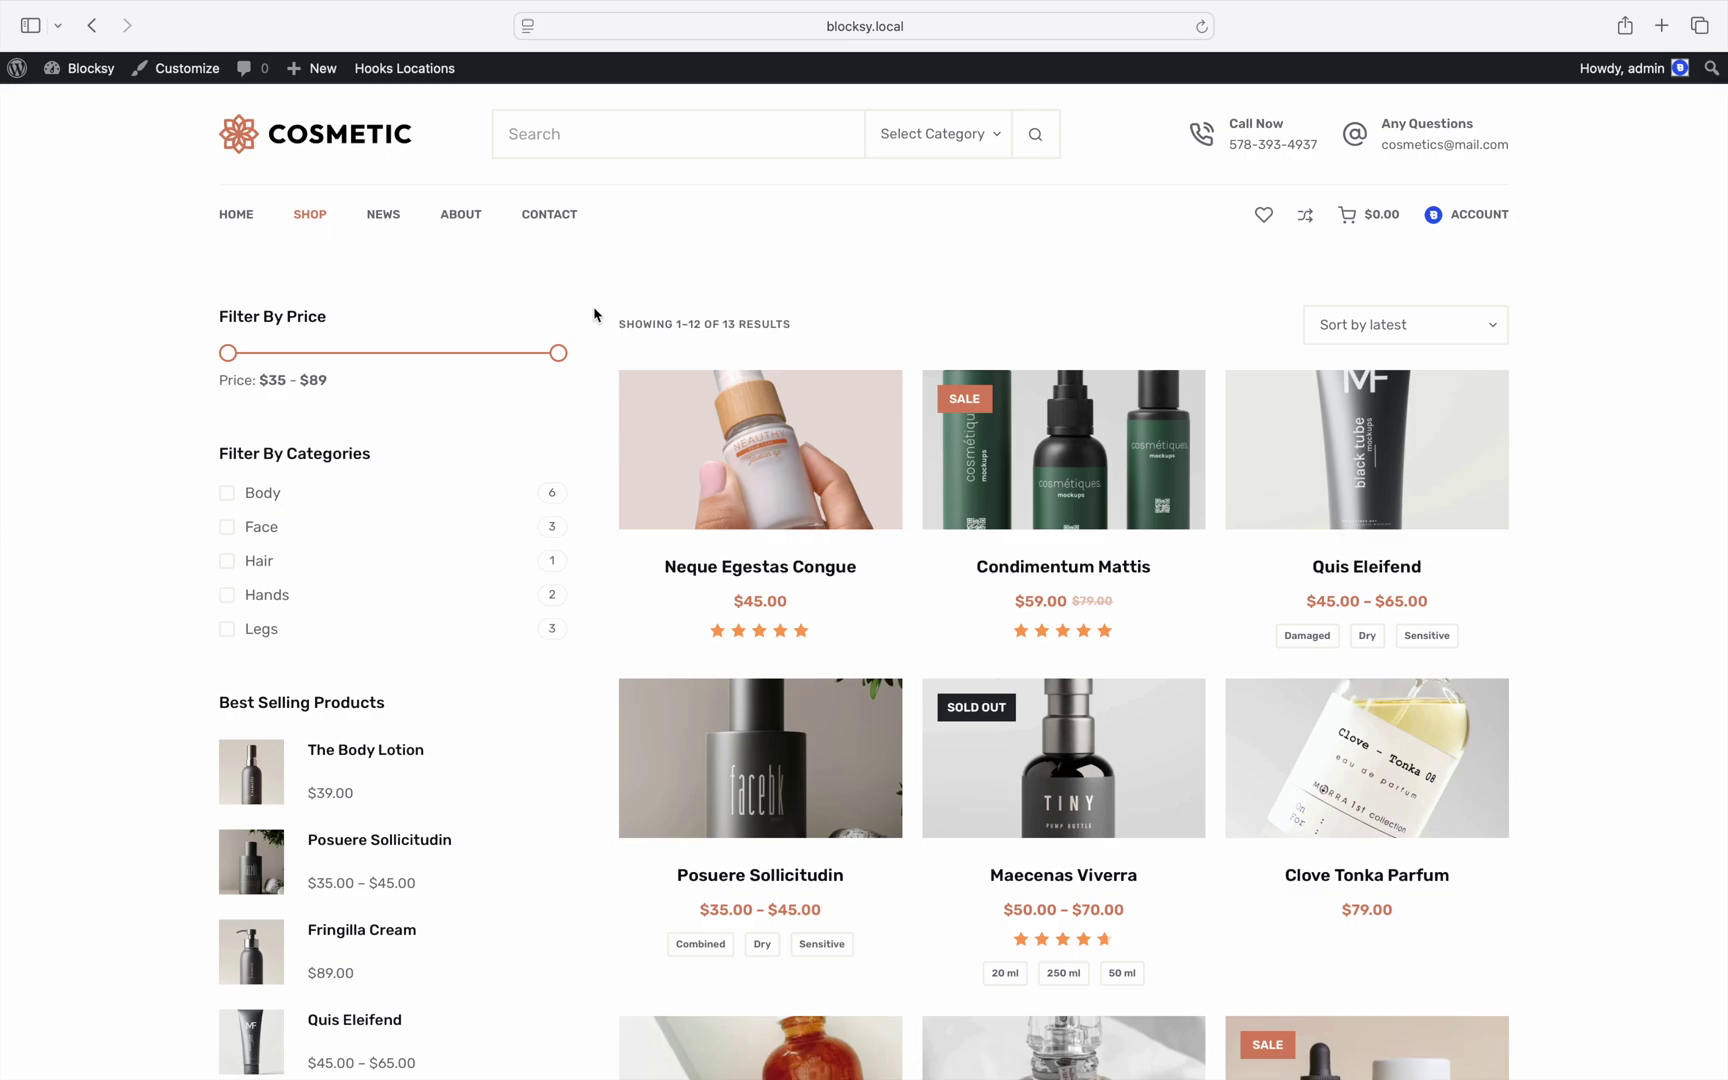
# Step: Scroll the Shop product grid and back to the top, then launch Customize
pyautogui.scroll(-5, 595, 310)
pyautogui.scroll(-5, 596, 316)
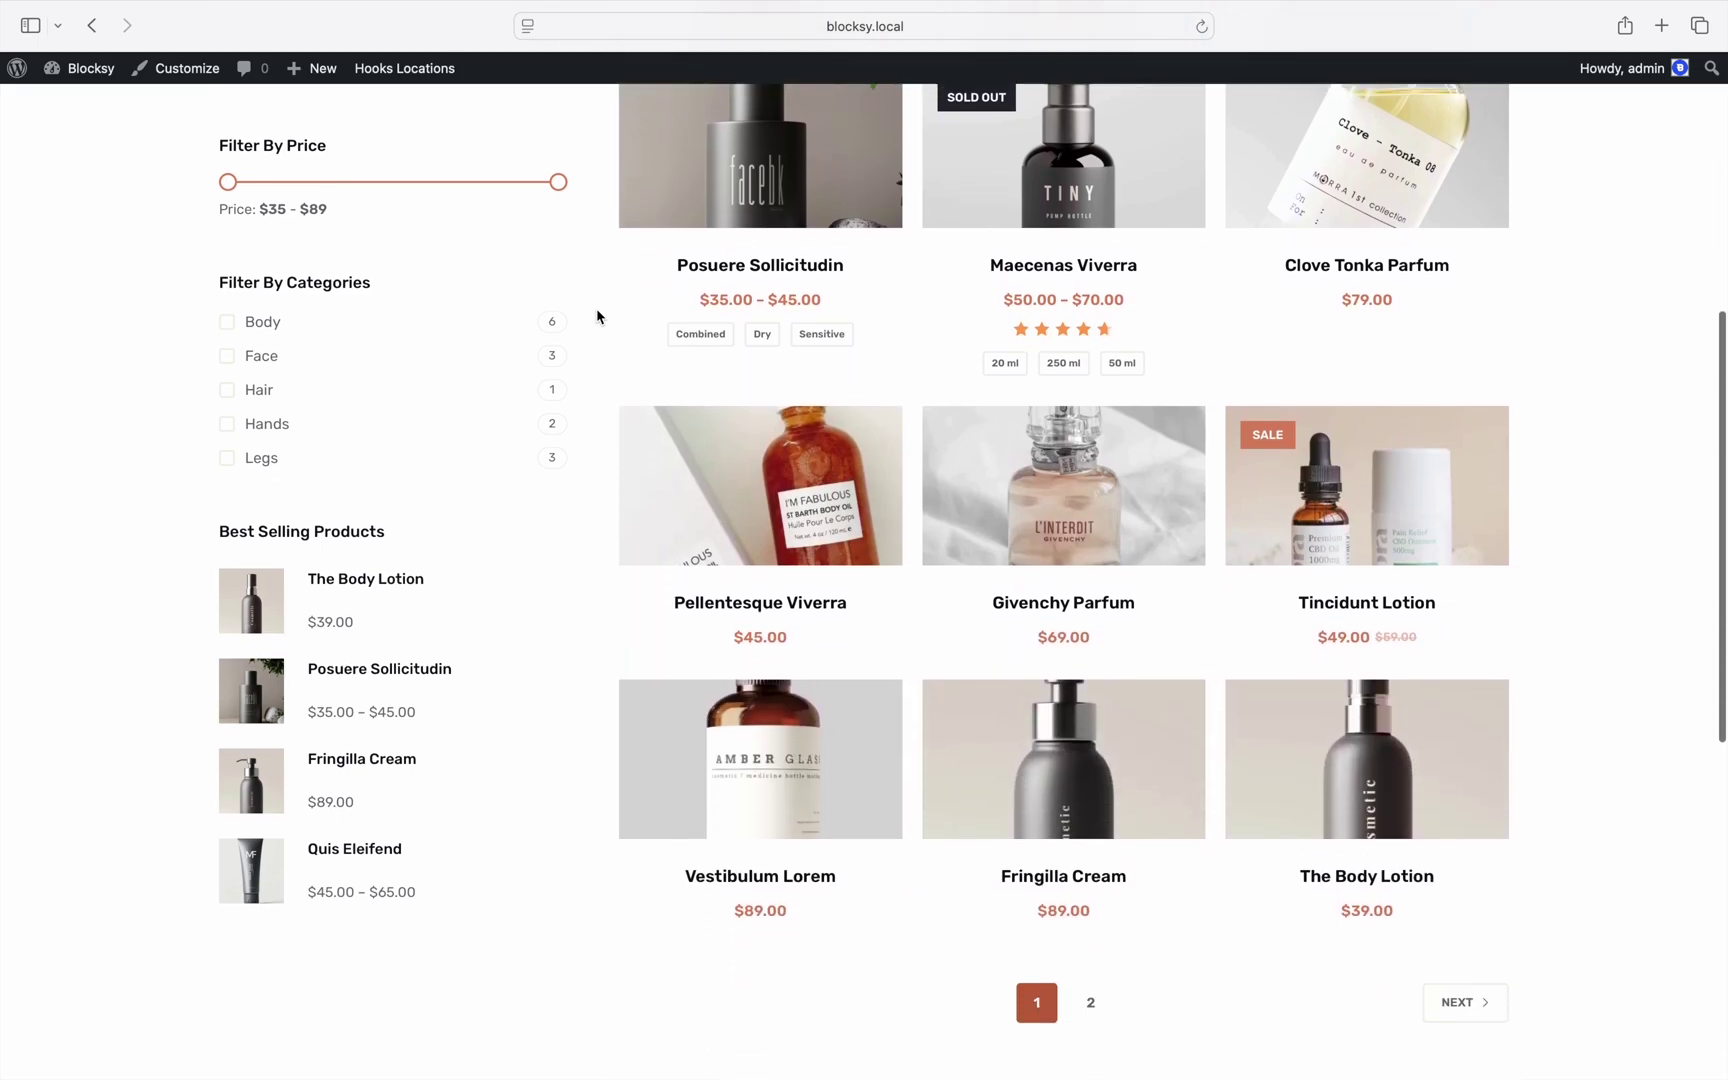
pyautogui.scroll(10, 597, 316)
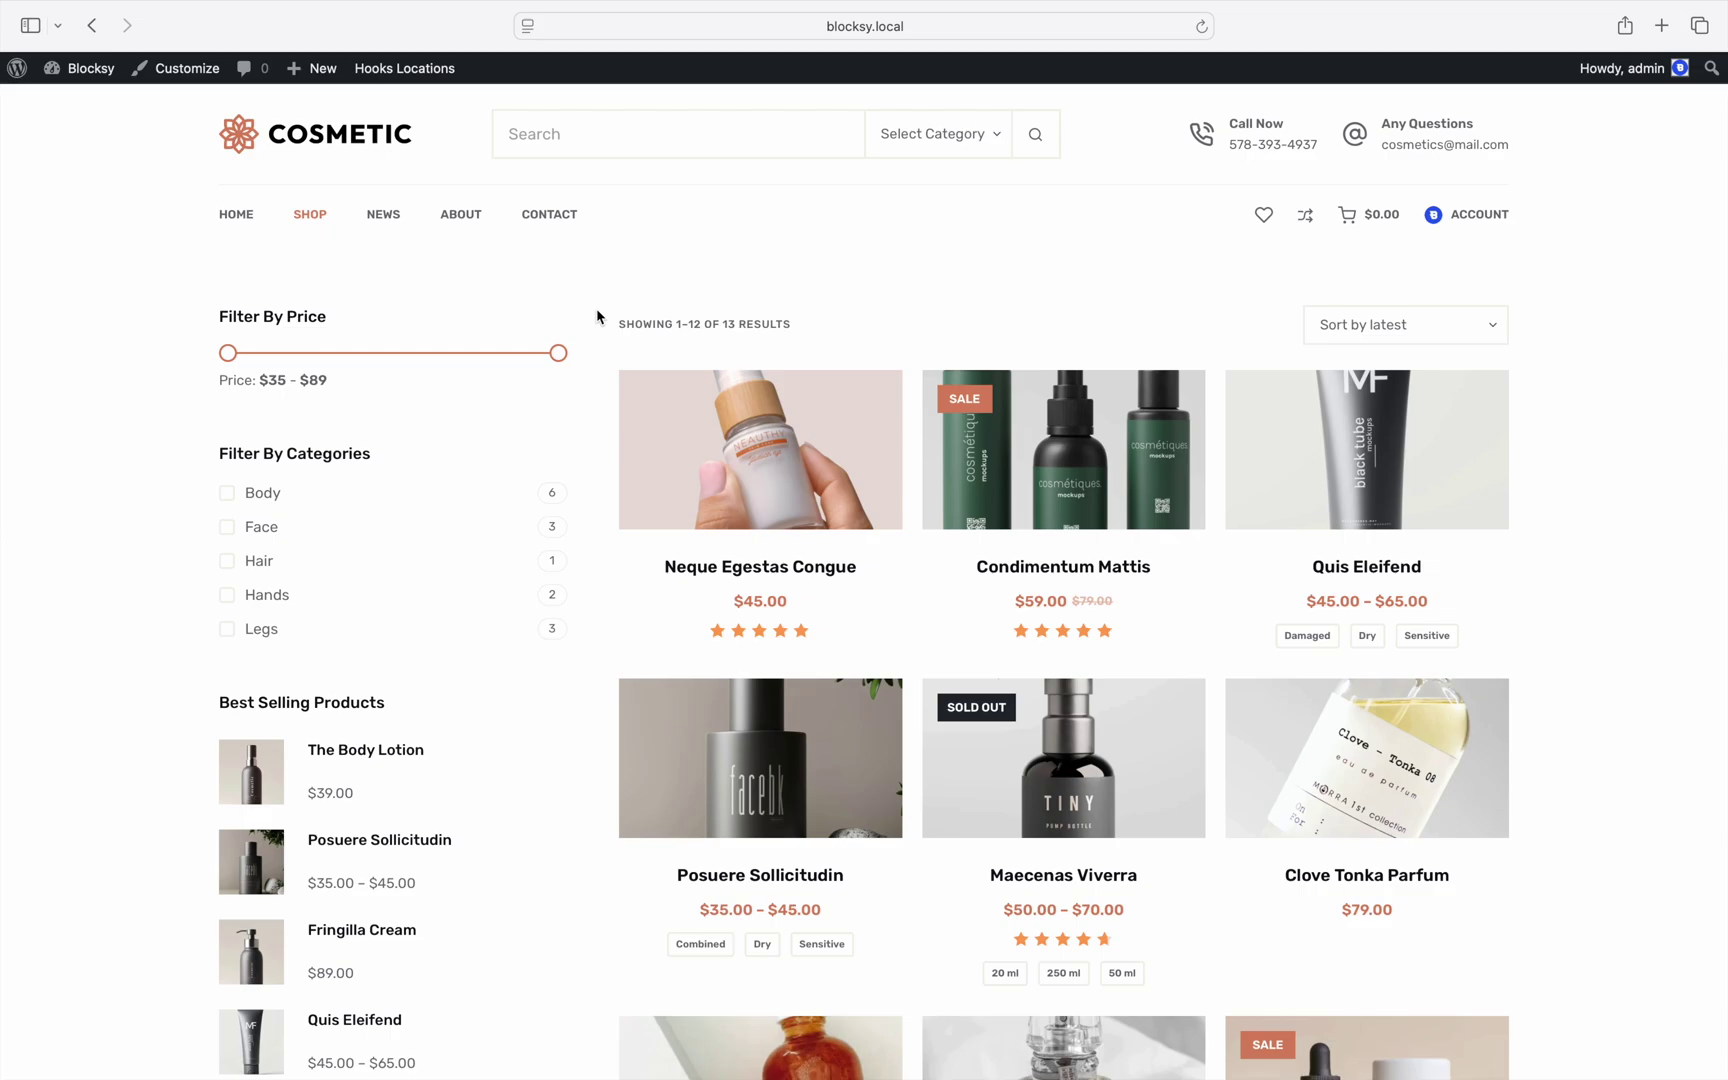
pyautogui.click(213, 76)
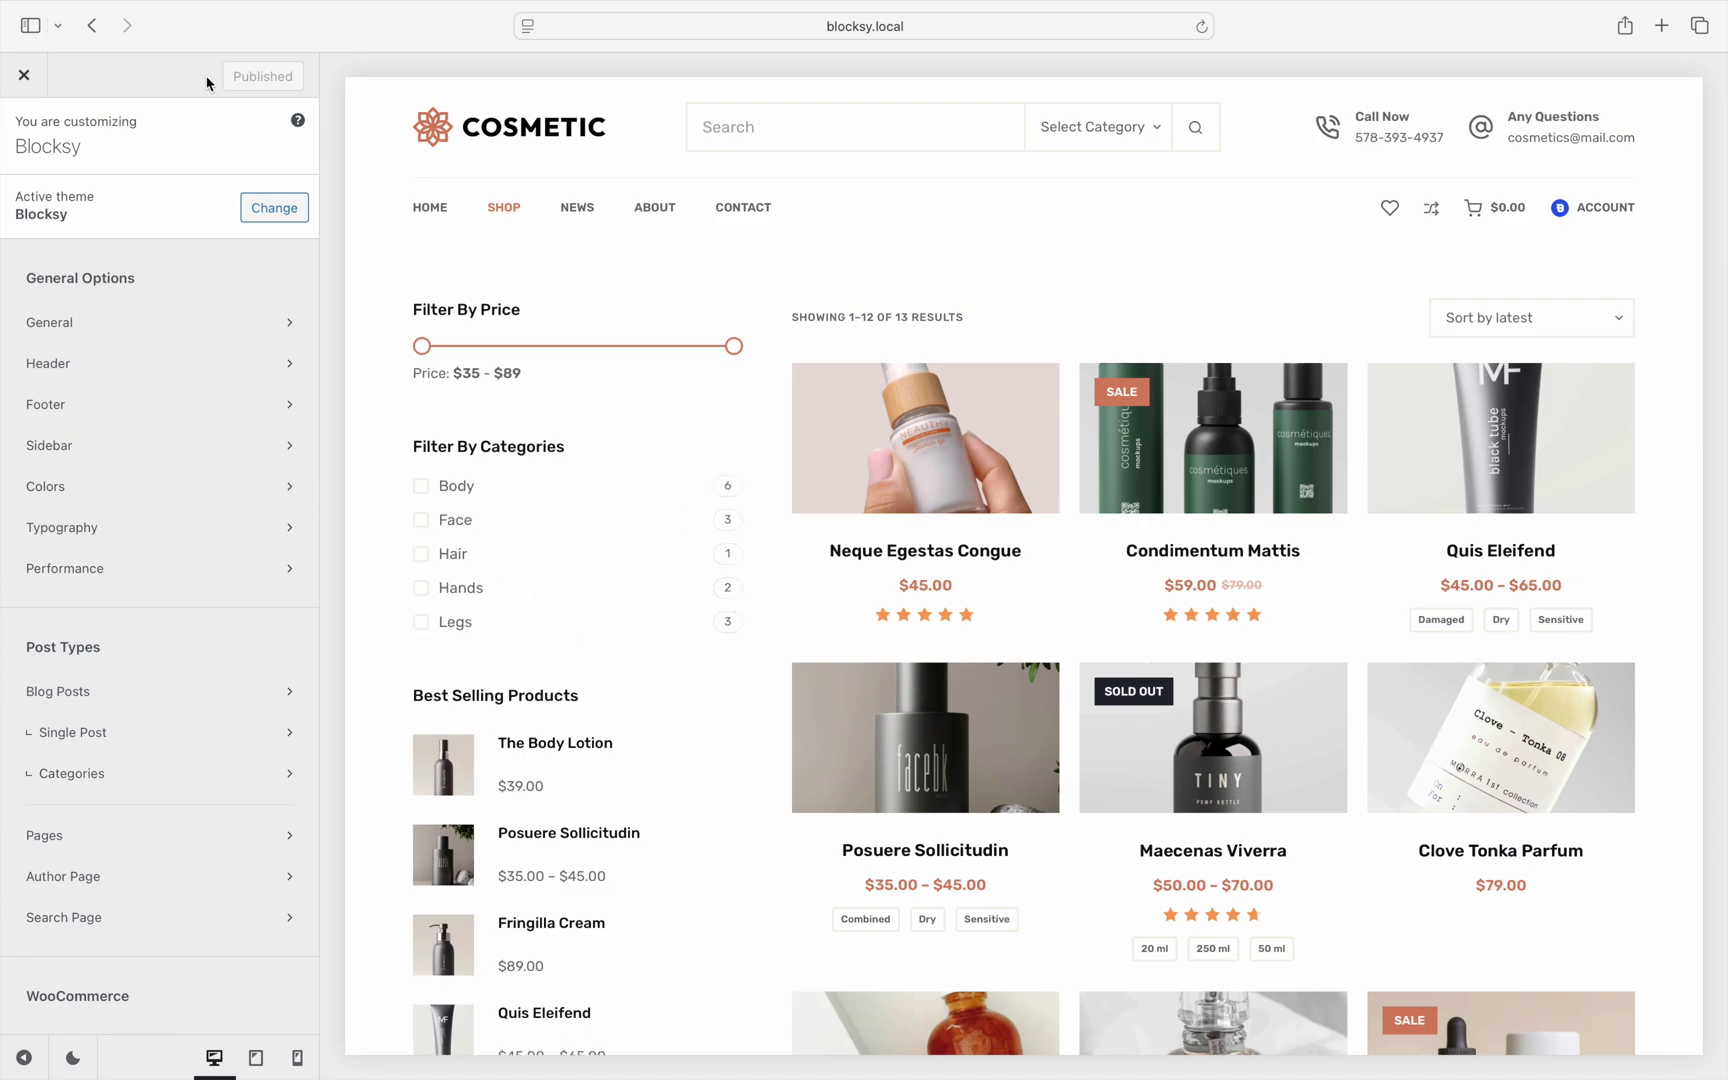
# Step: Open WooCommerce Product Archives and its Card Options panel
pyautogui.scroll(-2, 225, 330)
pyautogui.scroll(-5, 225, 331)
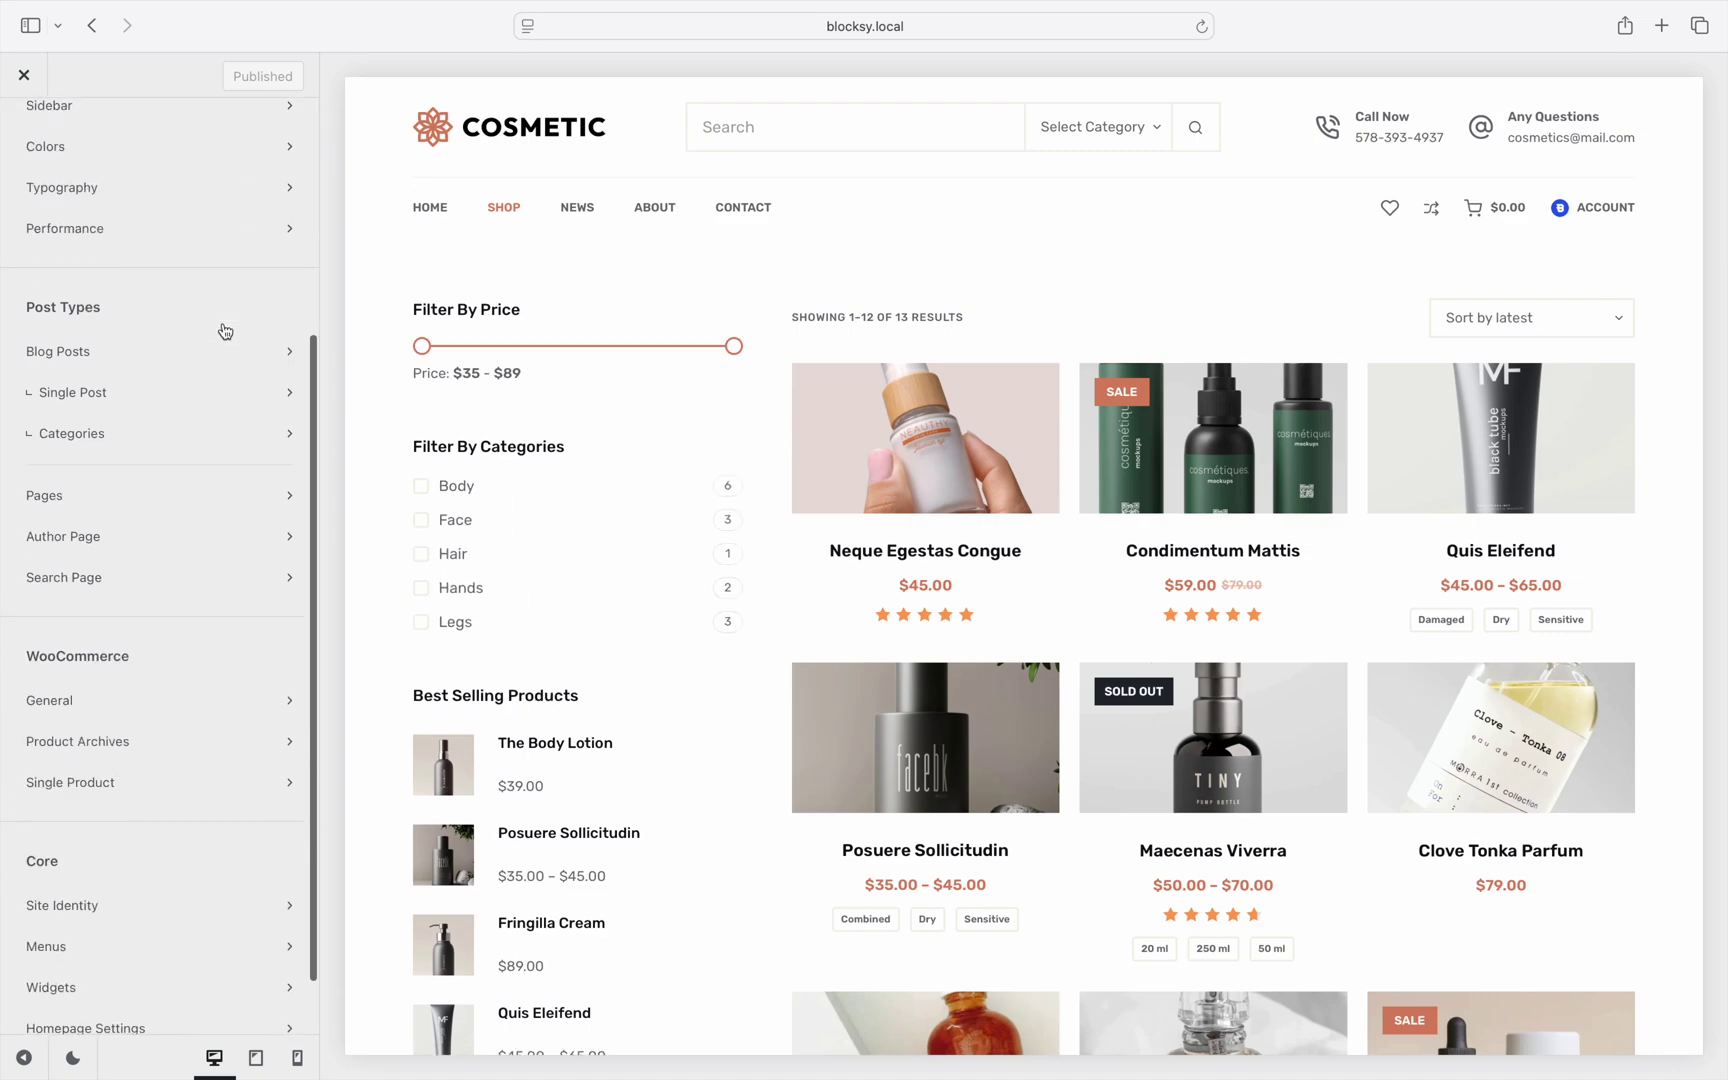
pyautogui.click(255, 723)
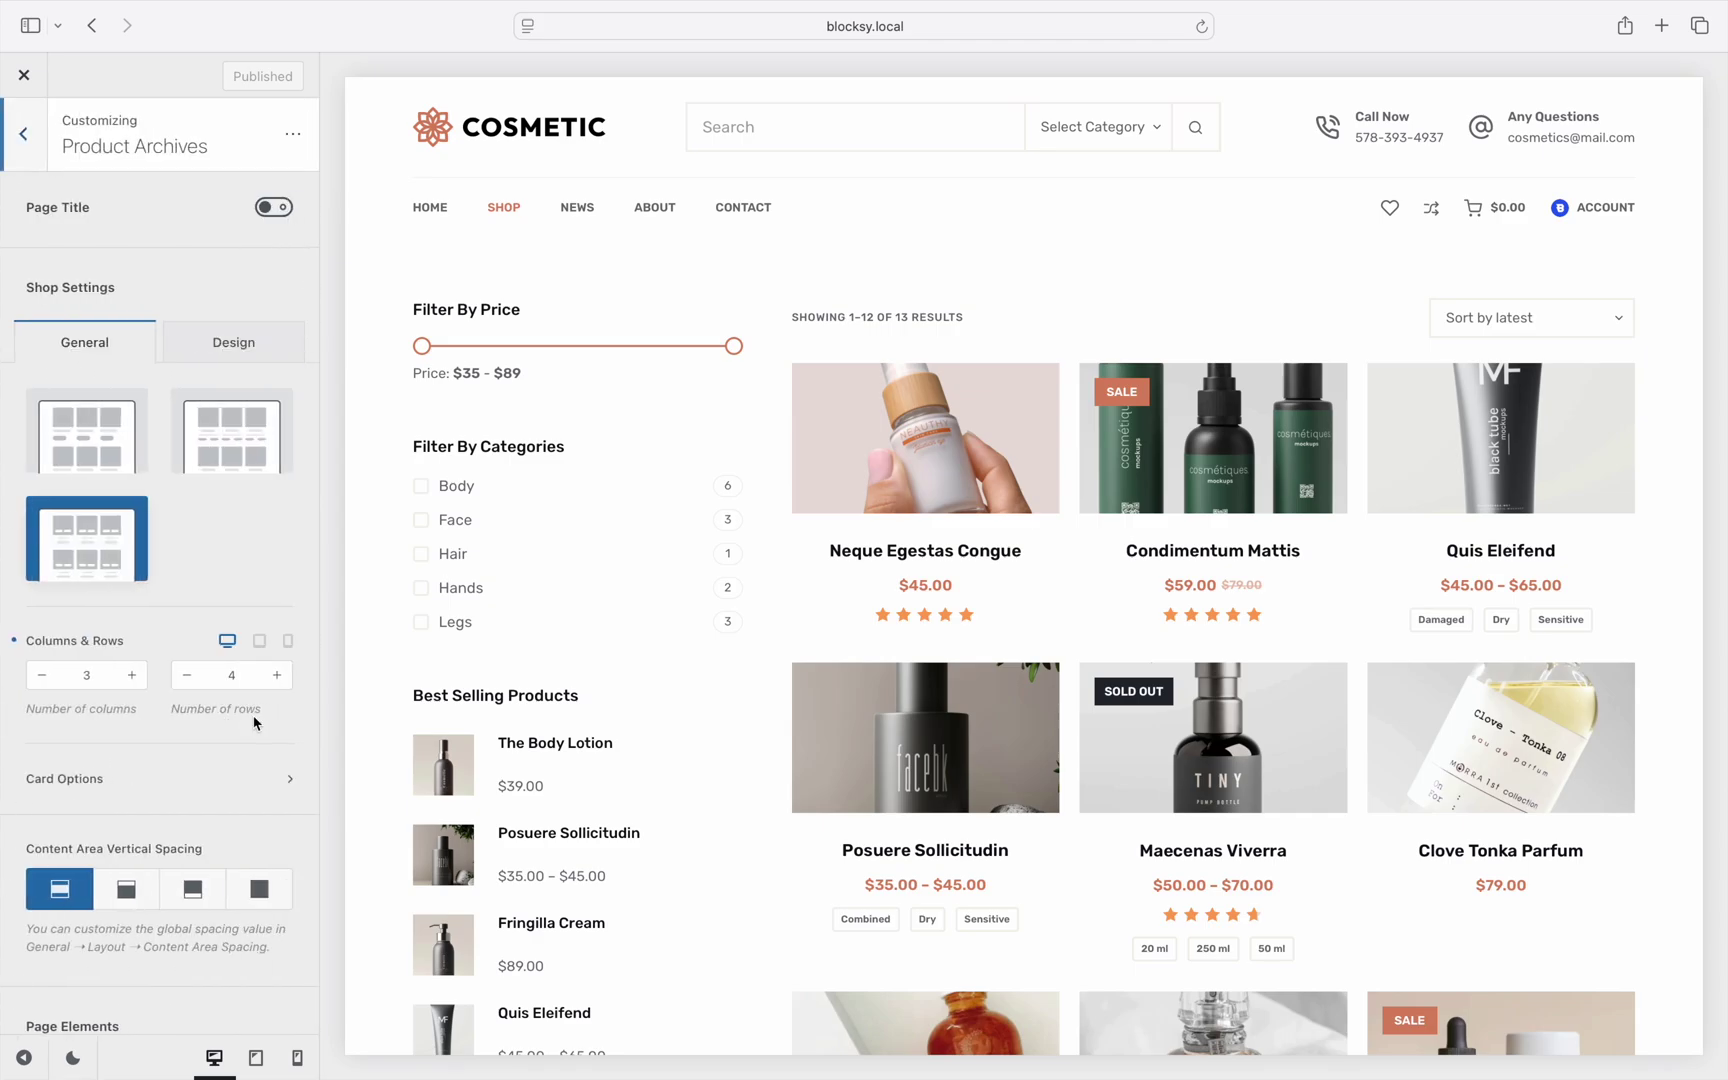
pyautogui.click(290, 779)
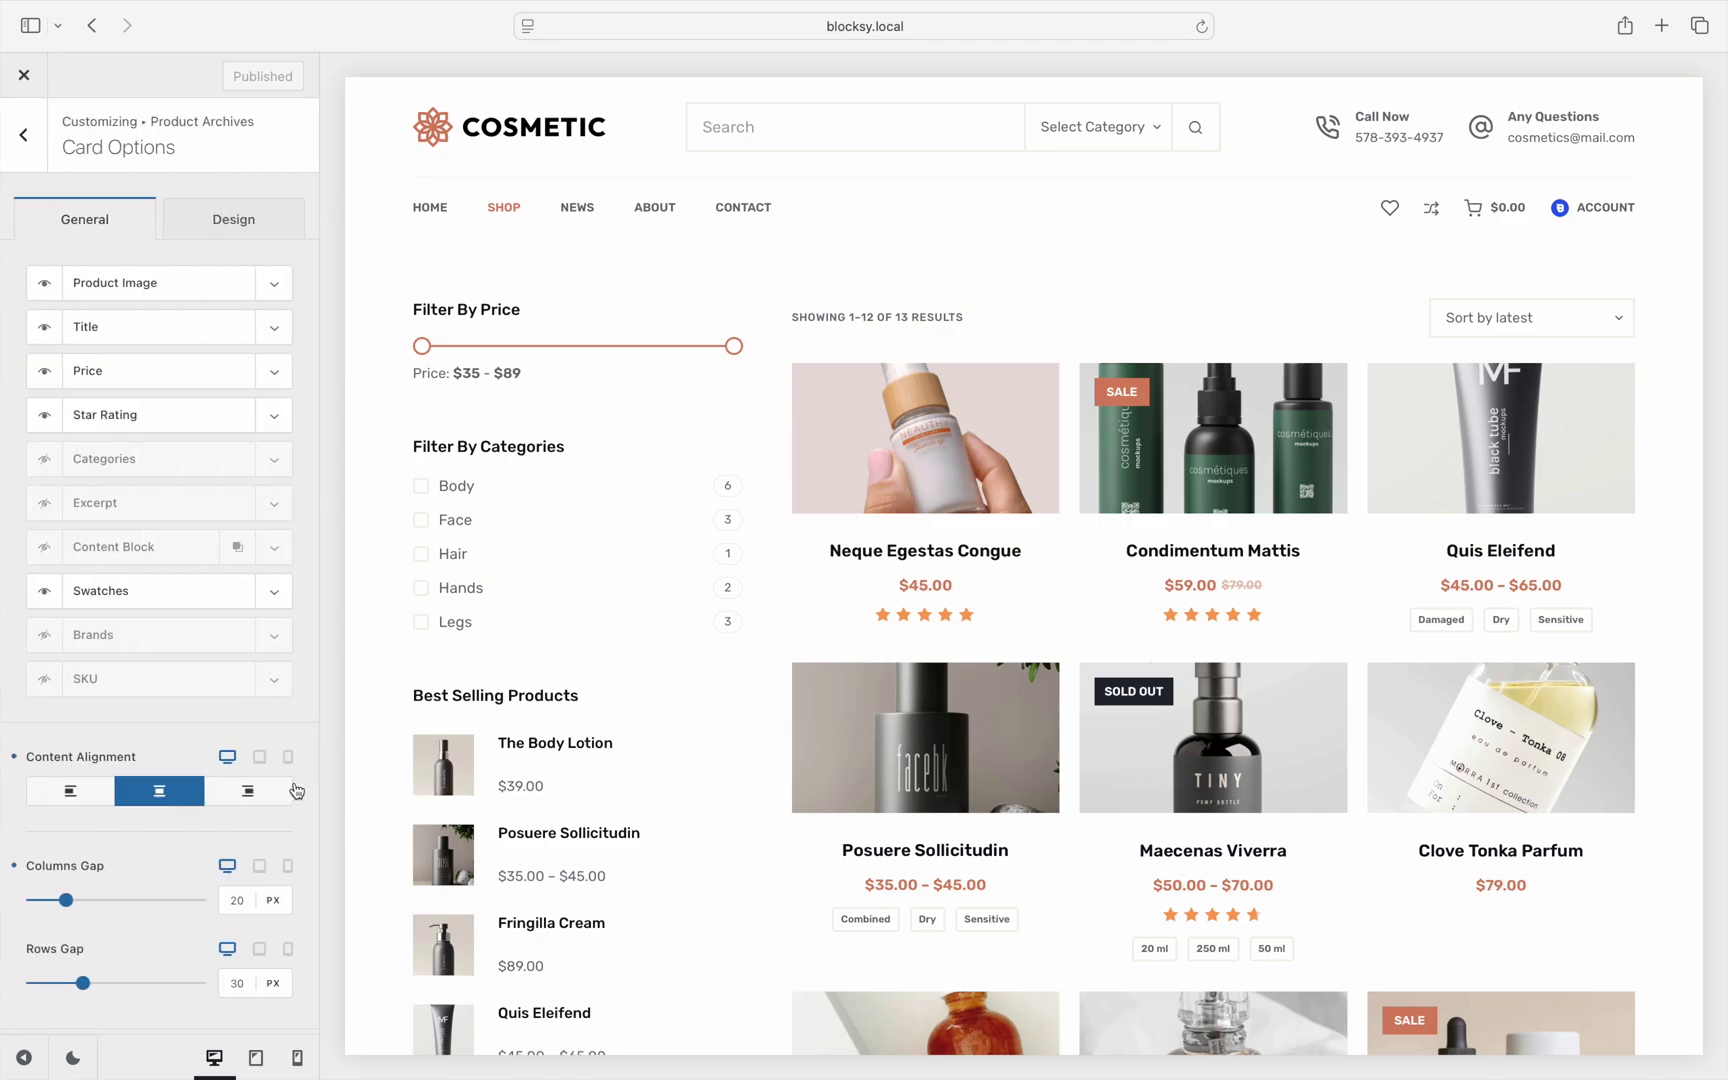
# Step: Expand Product Image, try the Original ratio, then return to Predefined ratios
pyautogui.click(276, 294)
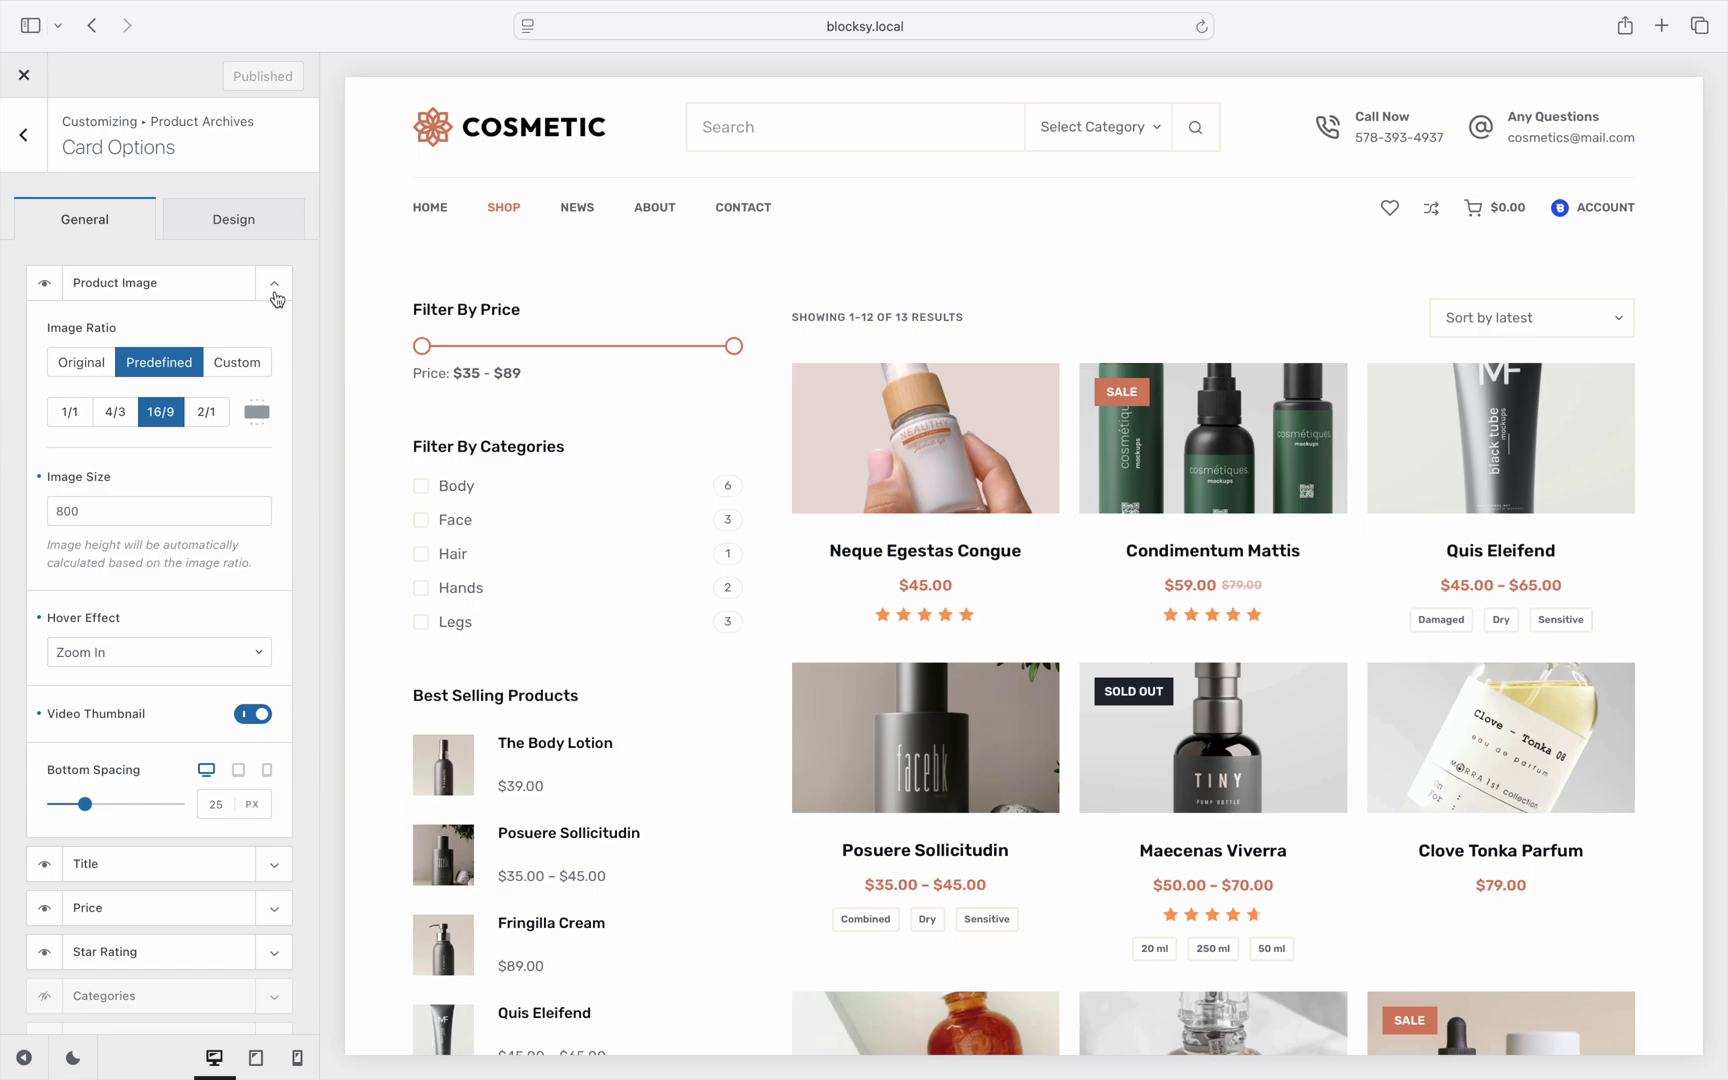
pyautogui.click(104, 366)
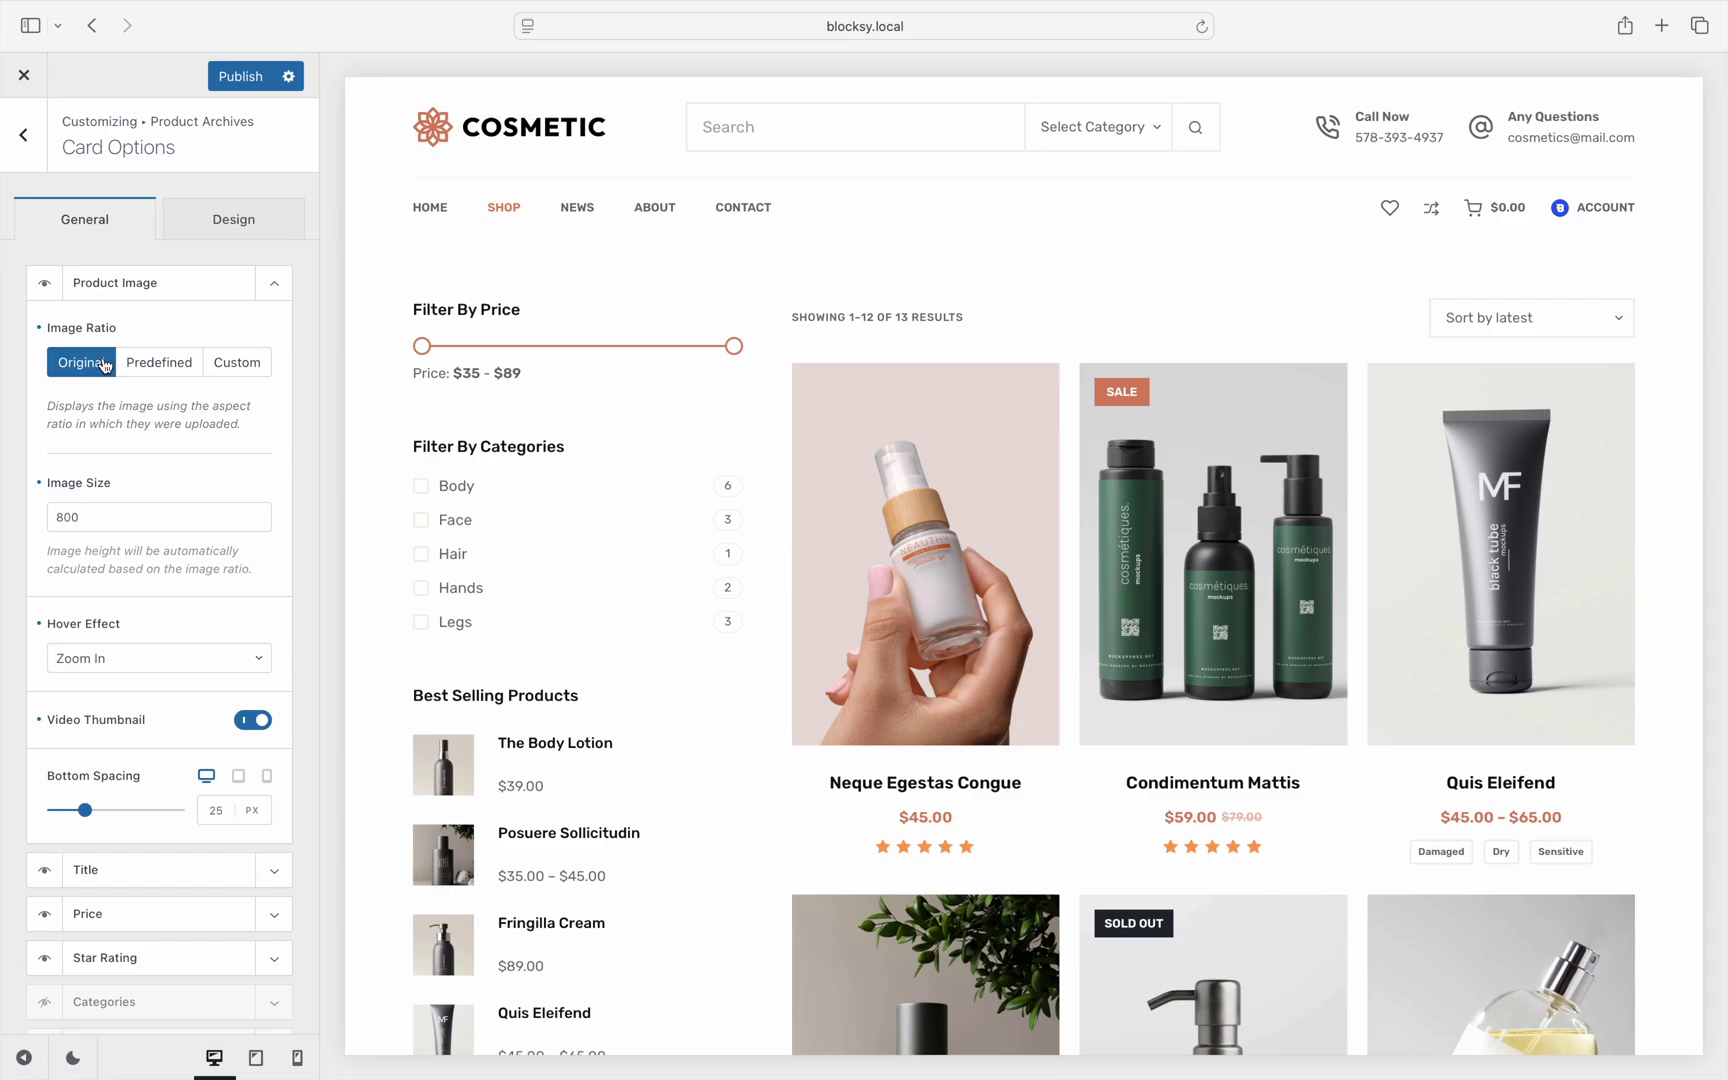
pyautogui.click(161, 370)
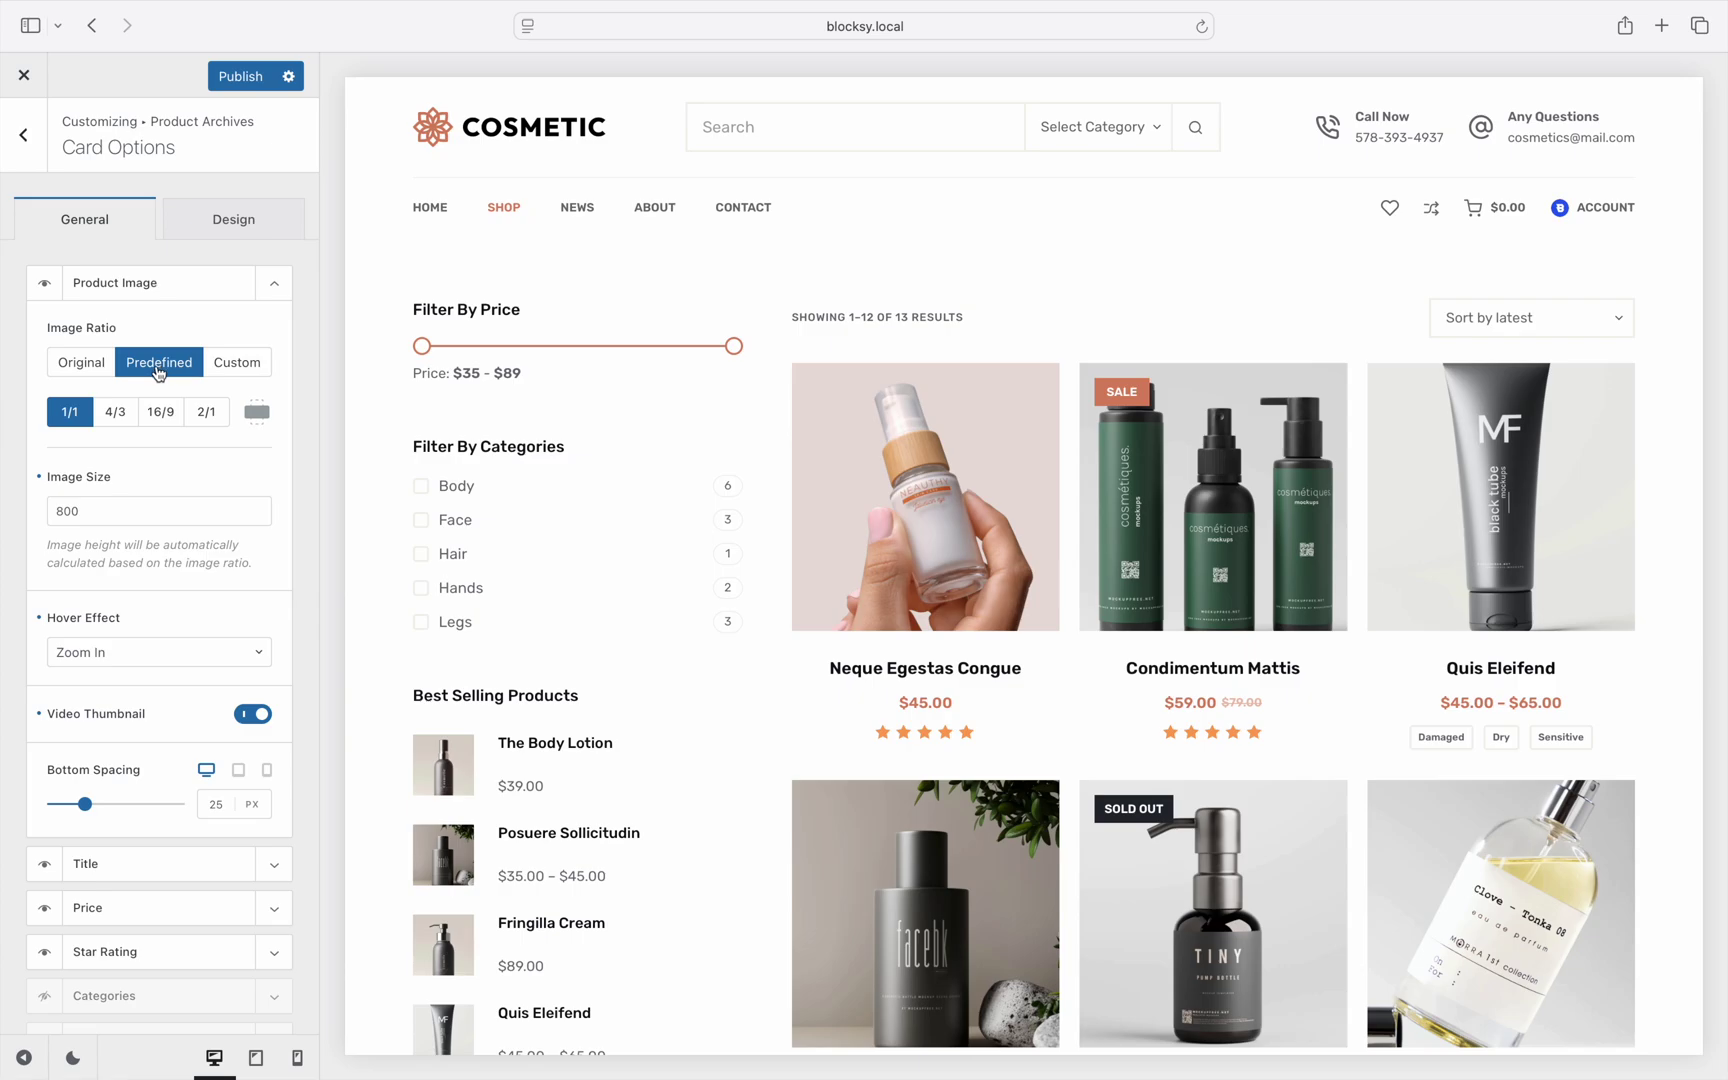
# Step: Try 4/3, 16/9 and 2/1 crops, reverse twice, leaving 2/1 selected
pyautogui.click(125, 420)
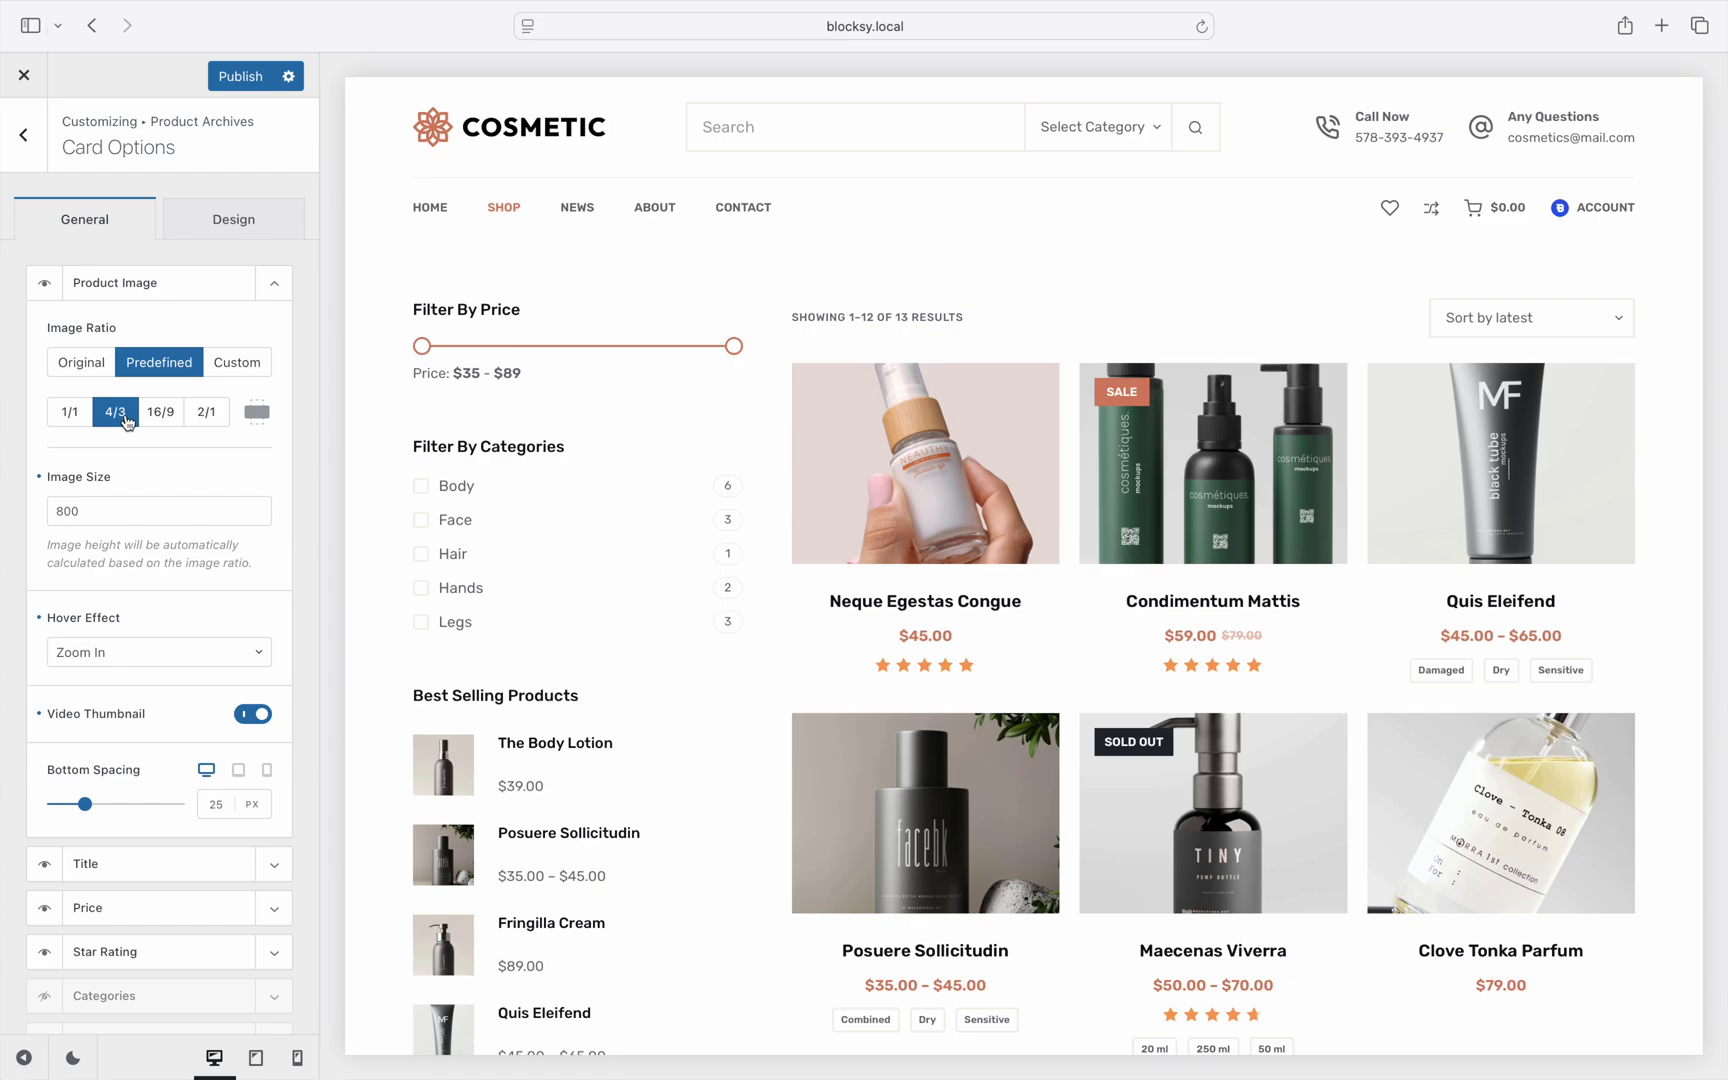
pyautogui.click(170, 419)
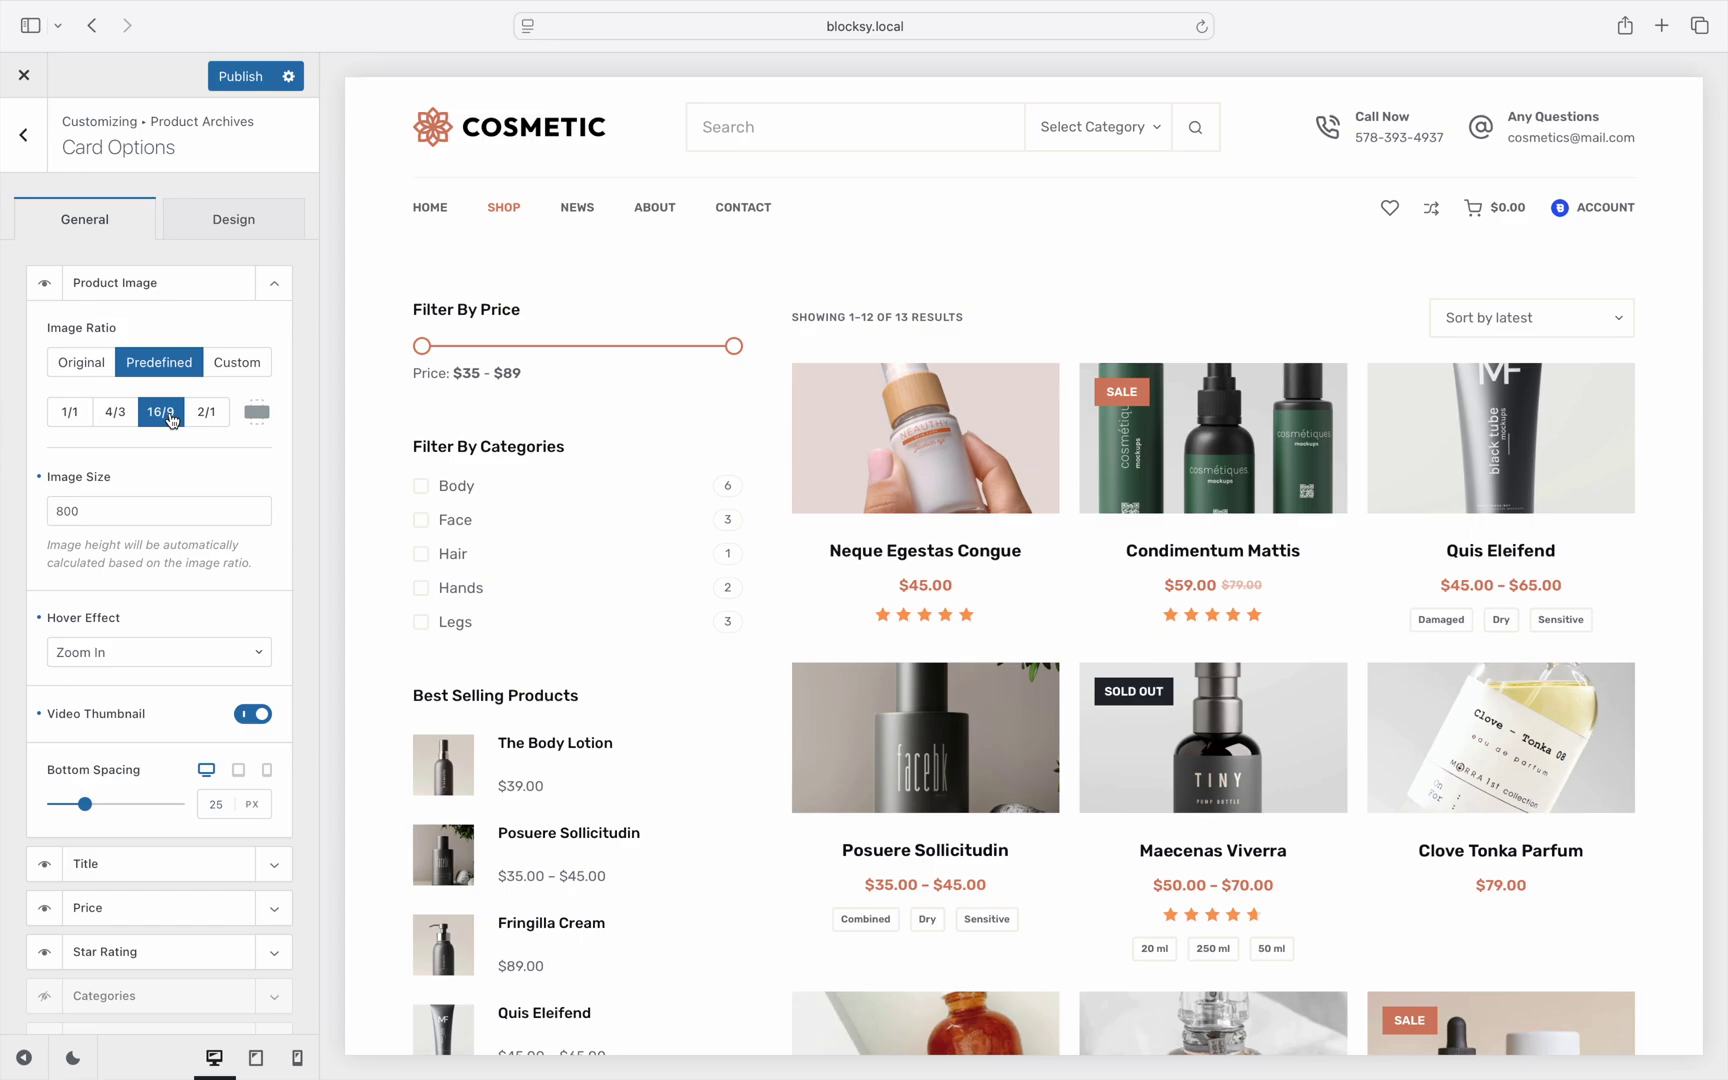
pyautogui.click(220, 420)
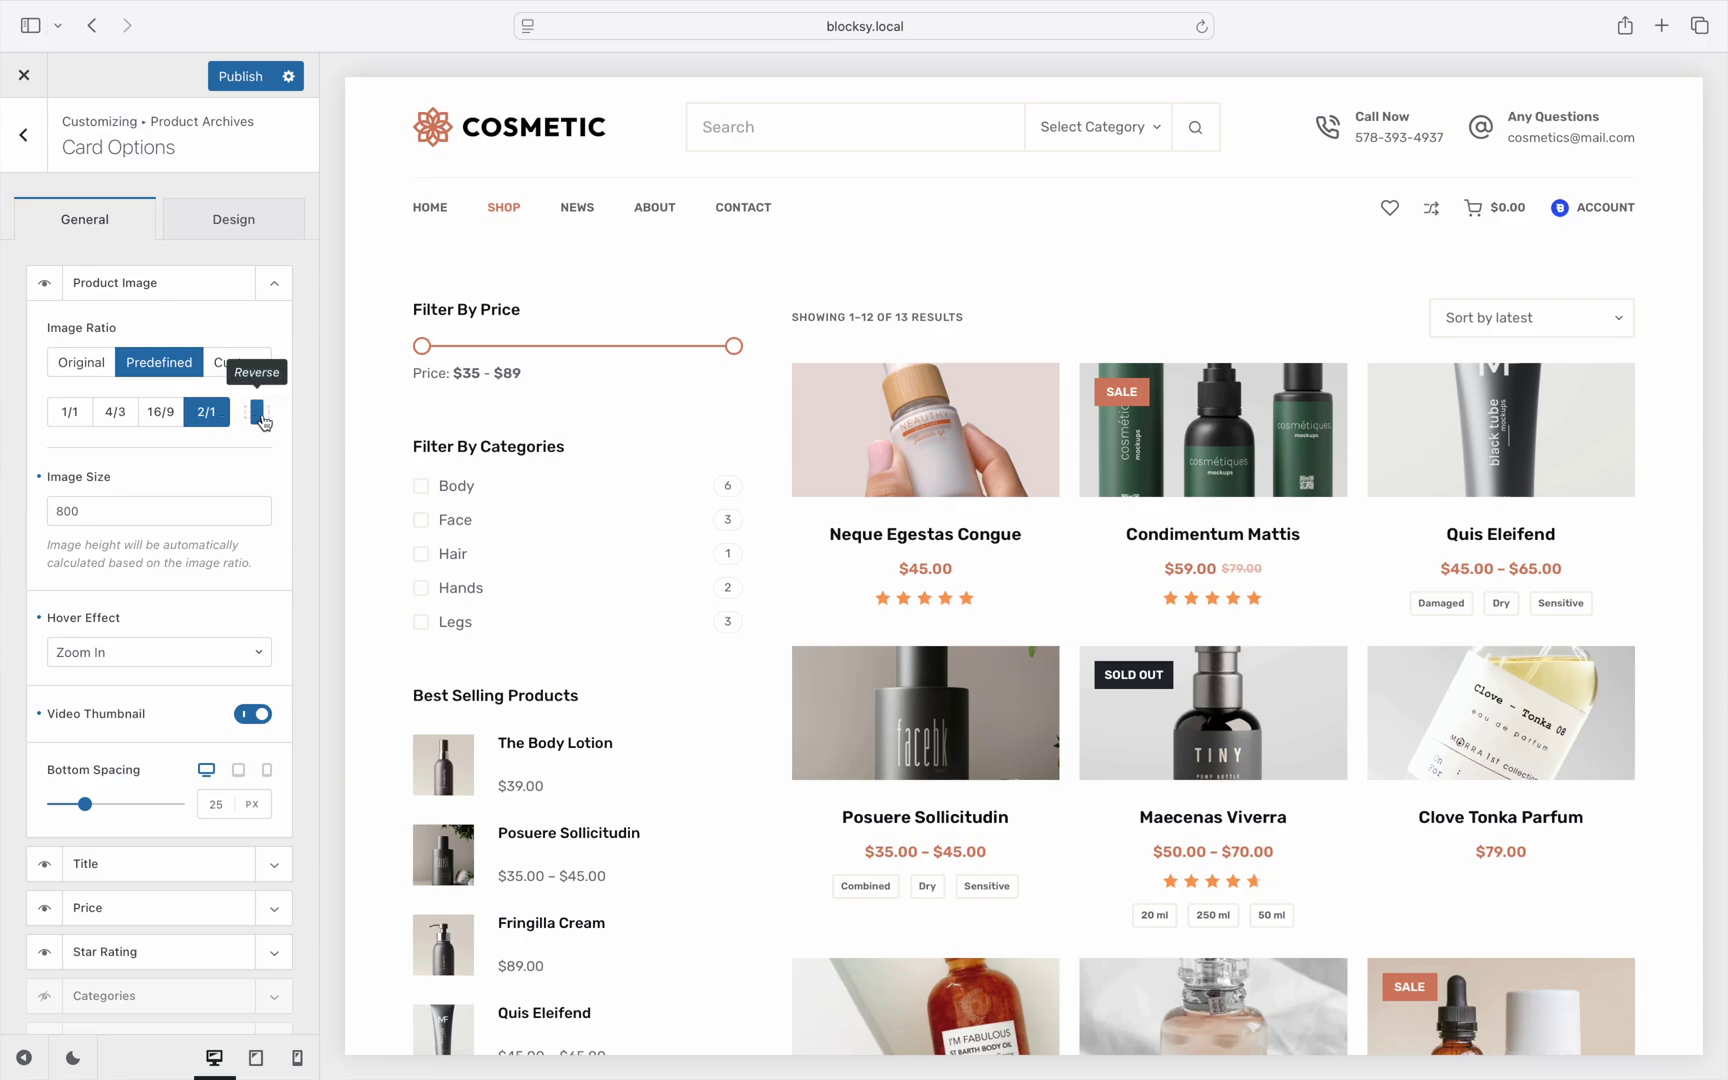
pyautogui.click(258, 414)
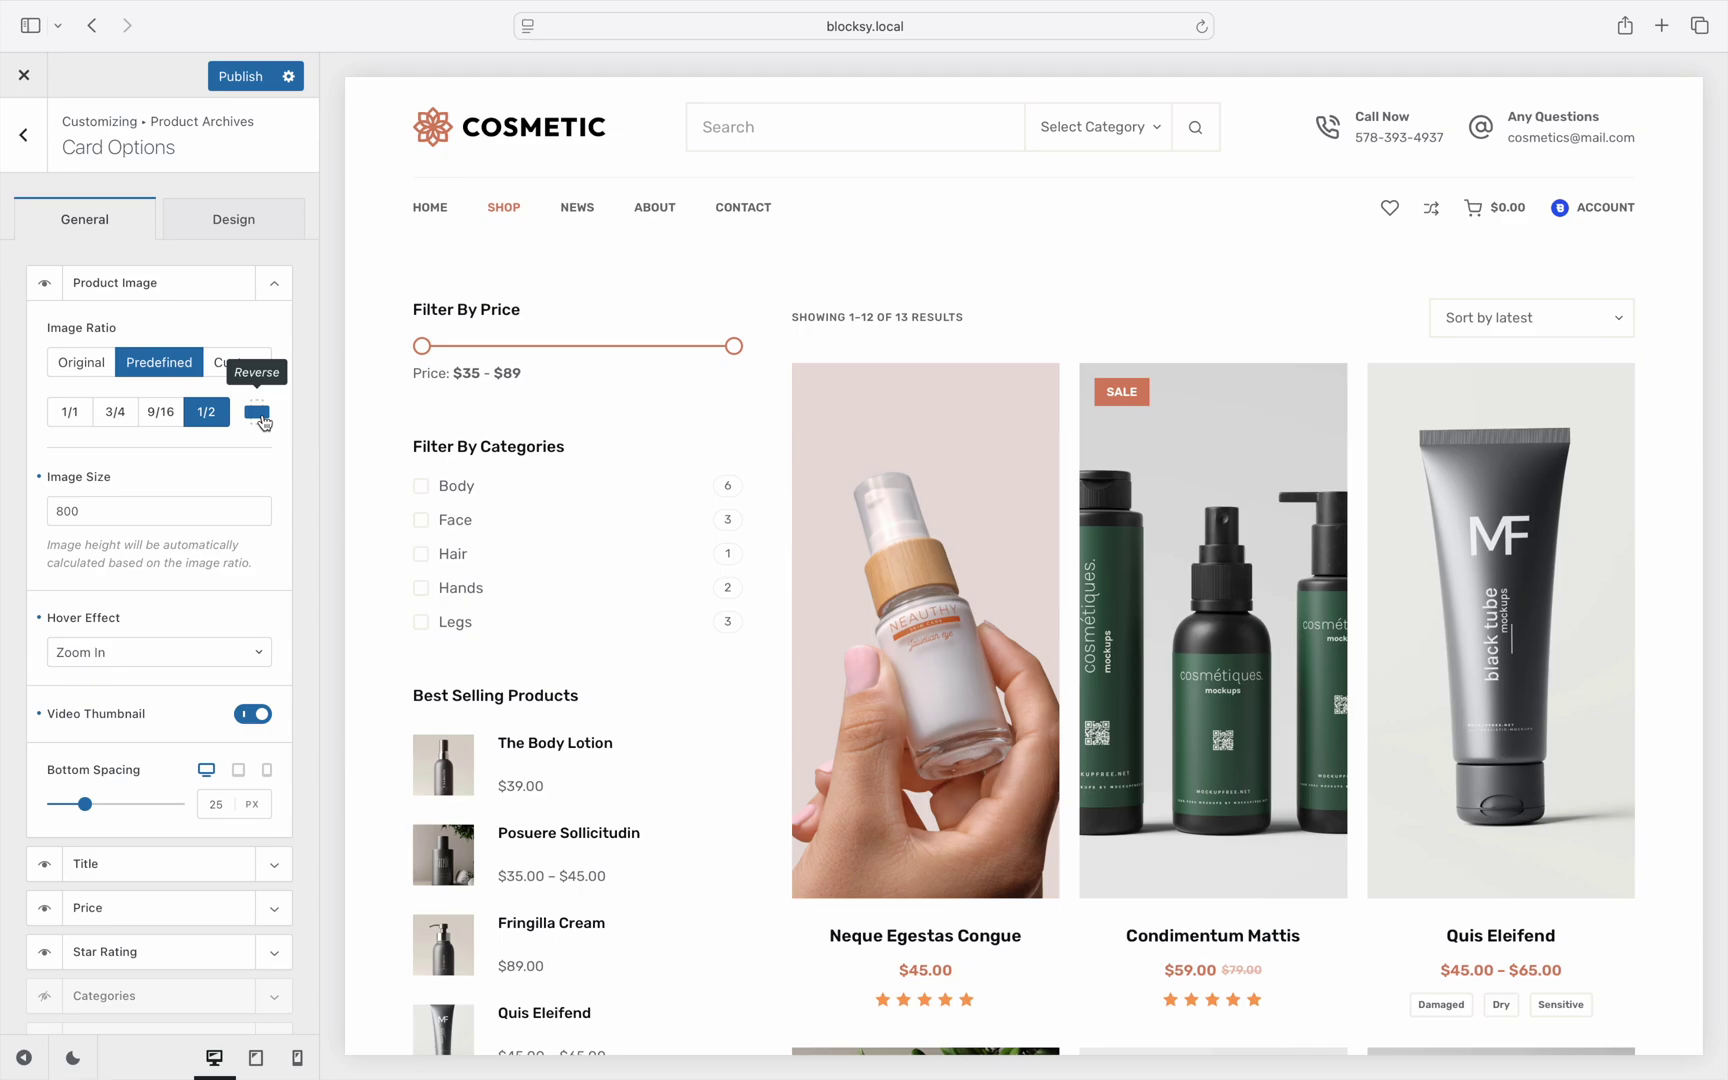
pyautogui.click(262, 420)
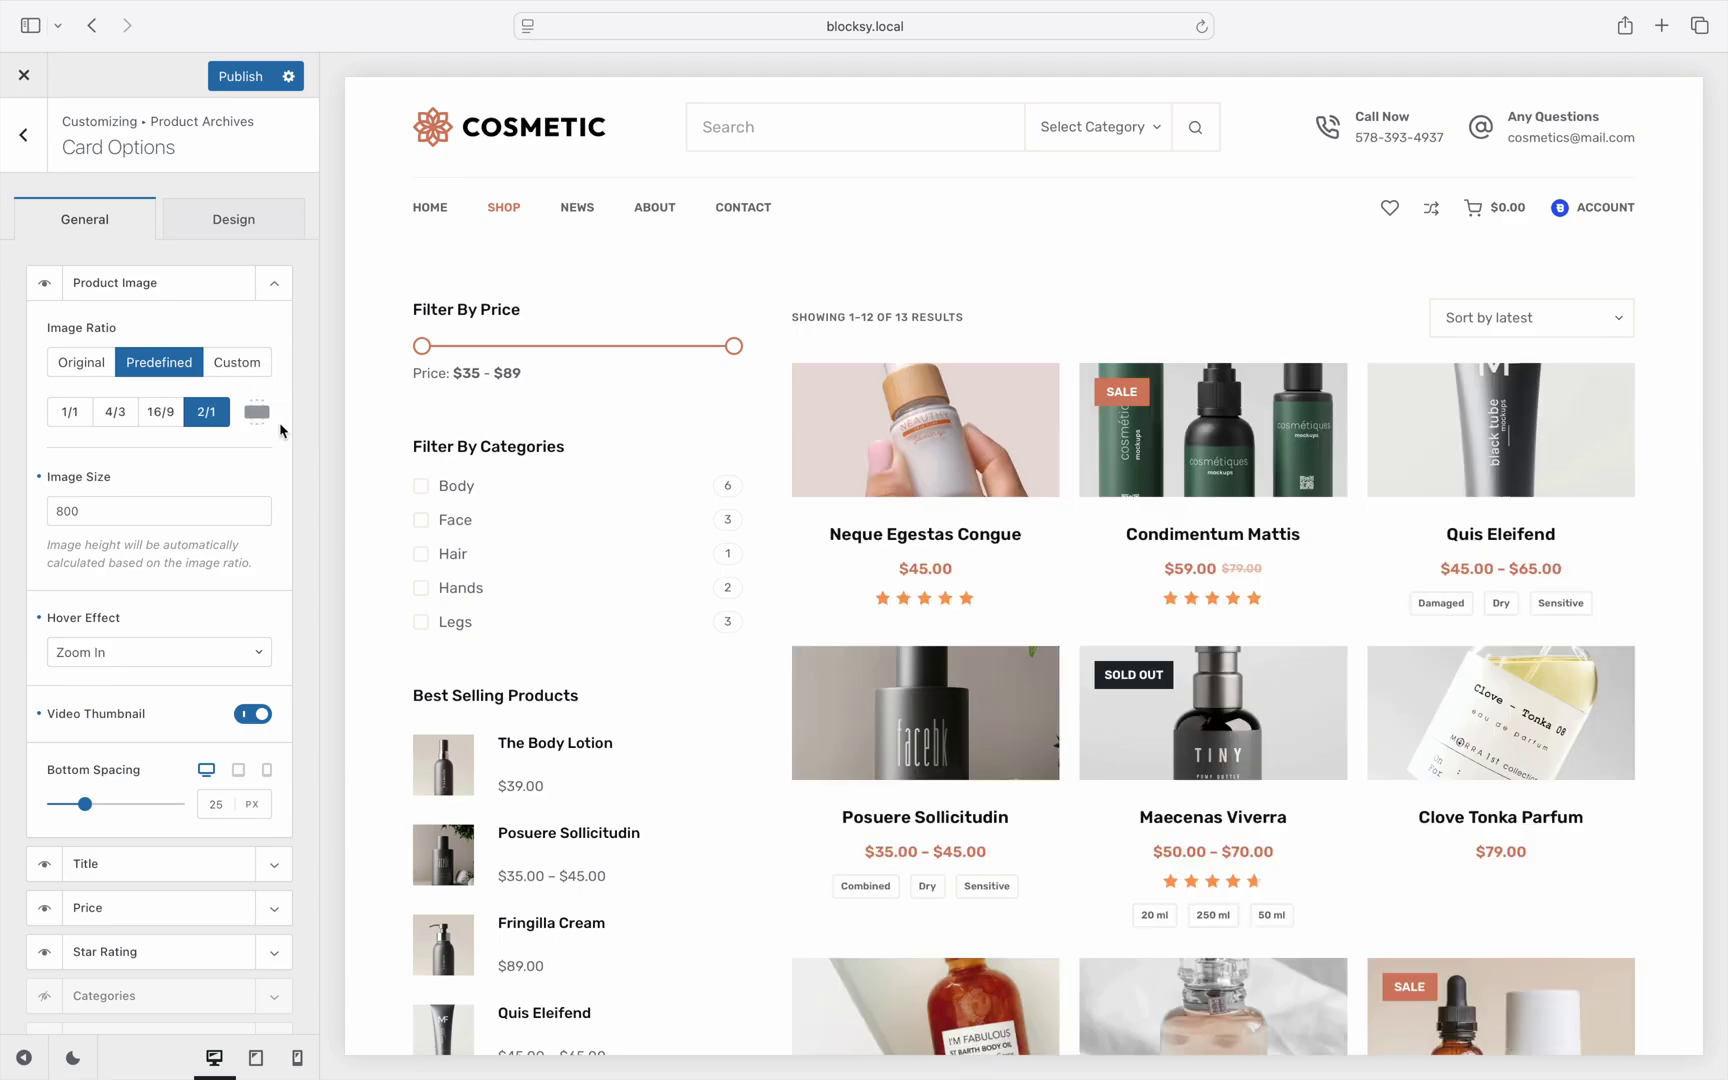
# Step: Try a Custom ratio, then set product card images to the predefined 3/4 ratio
pyautogui.click(248, 370)
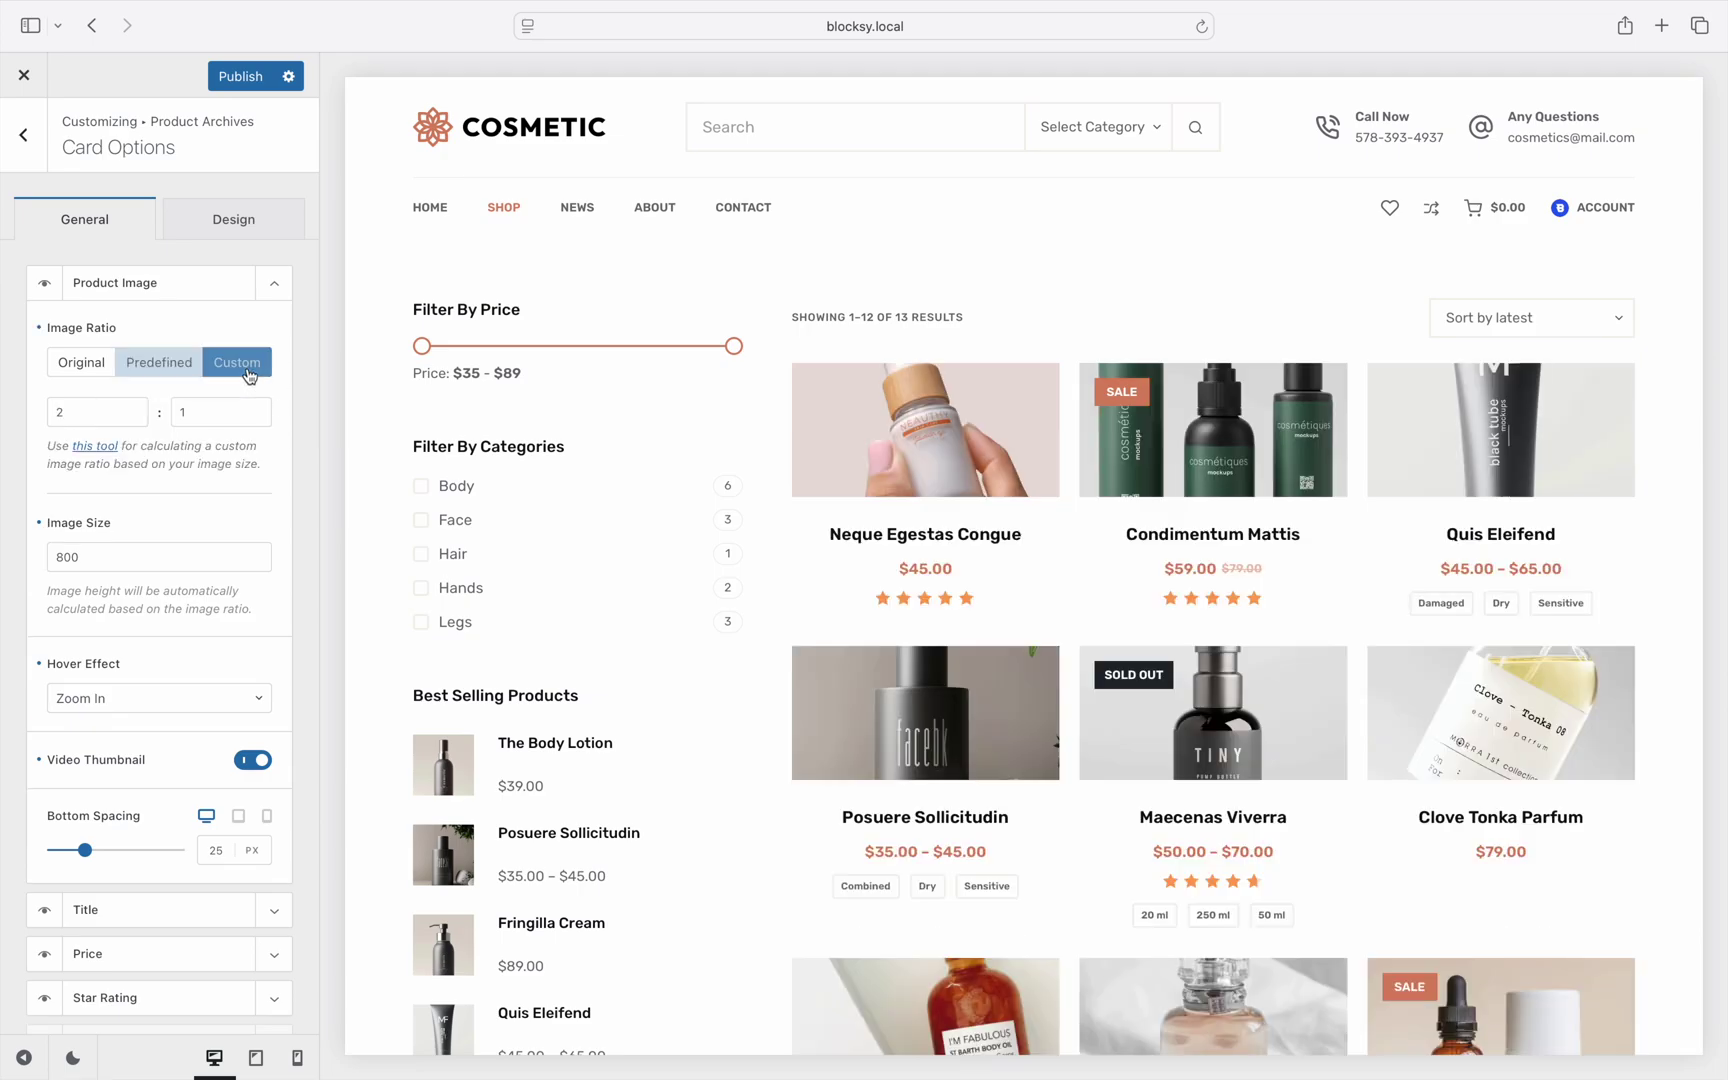
pyautogui.click(271, 410)
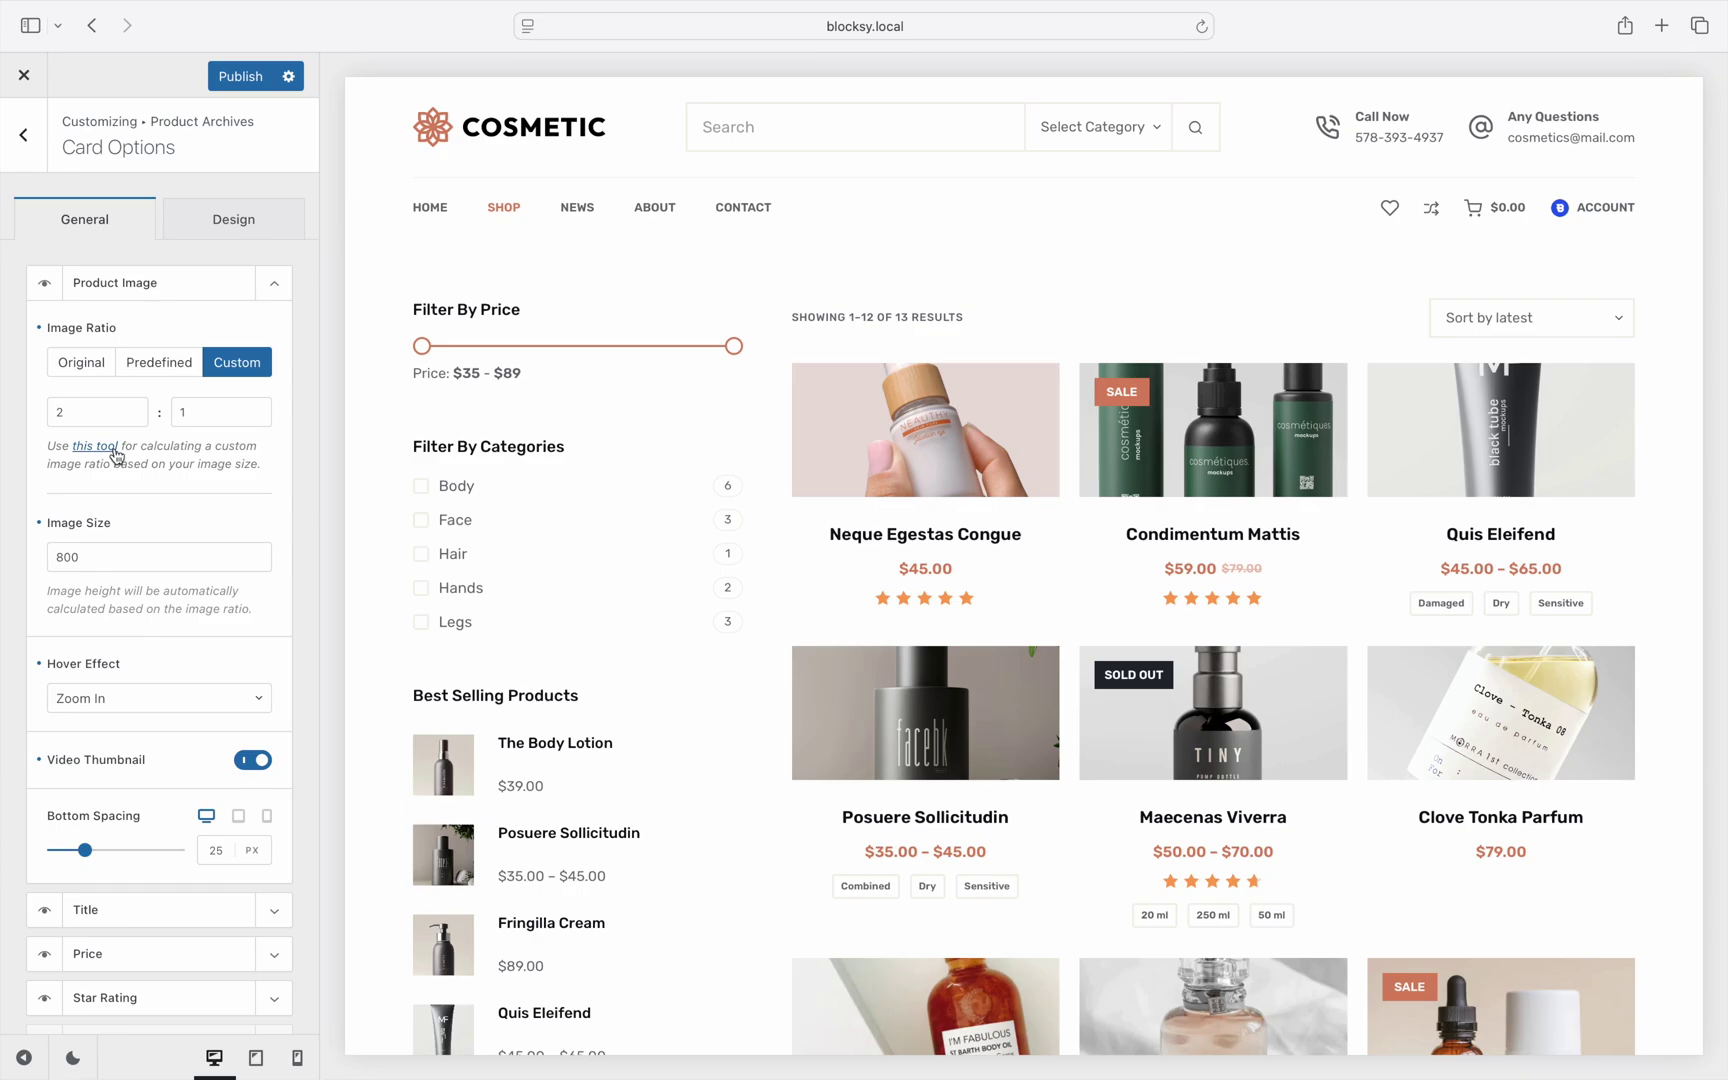
pyautogui.click(162, 366)
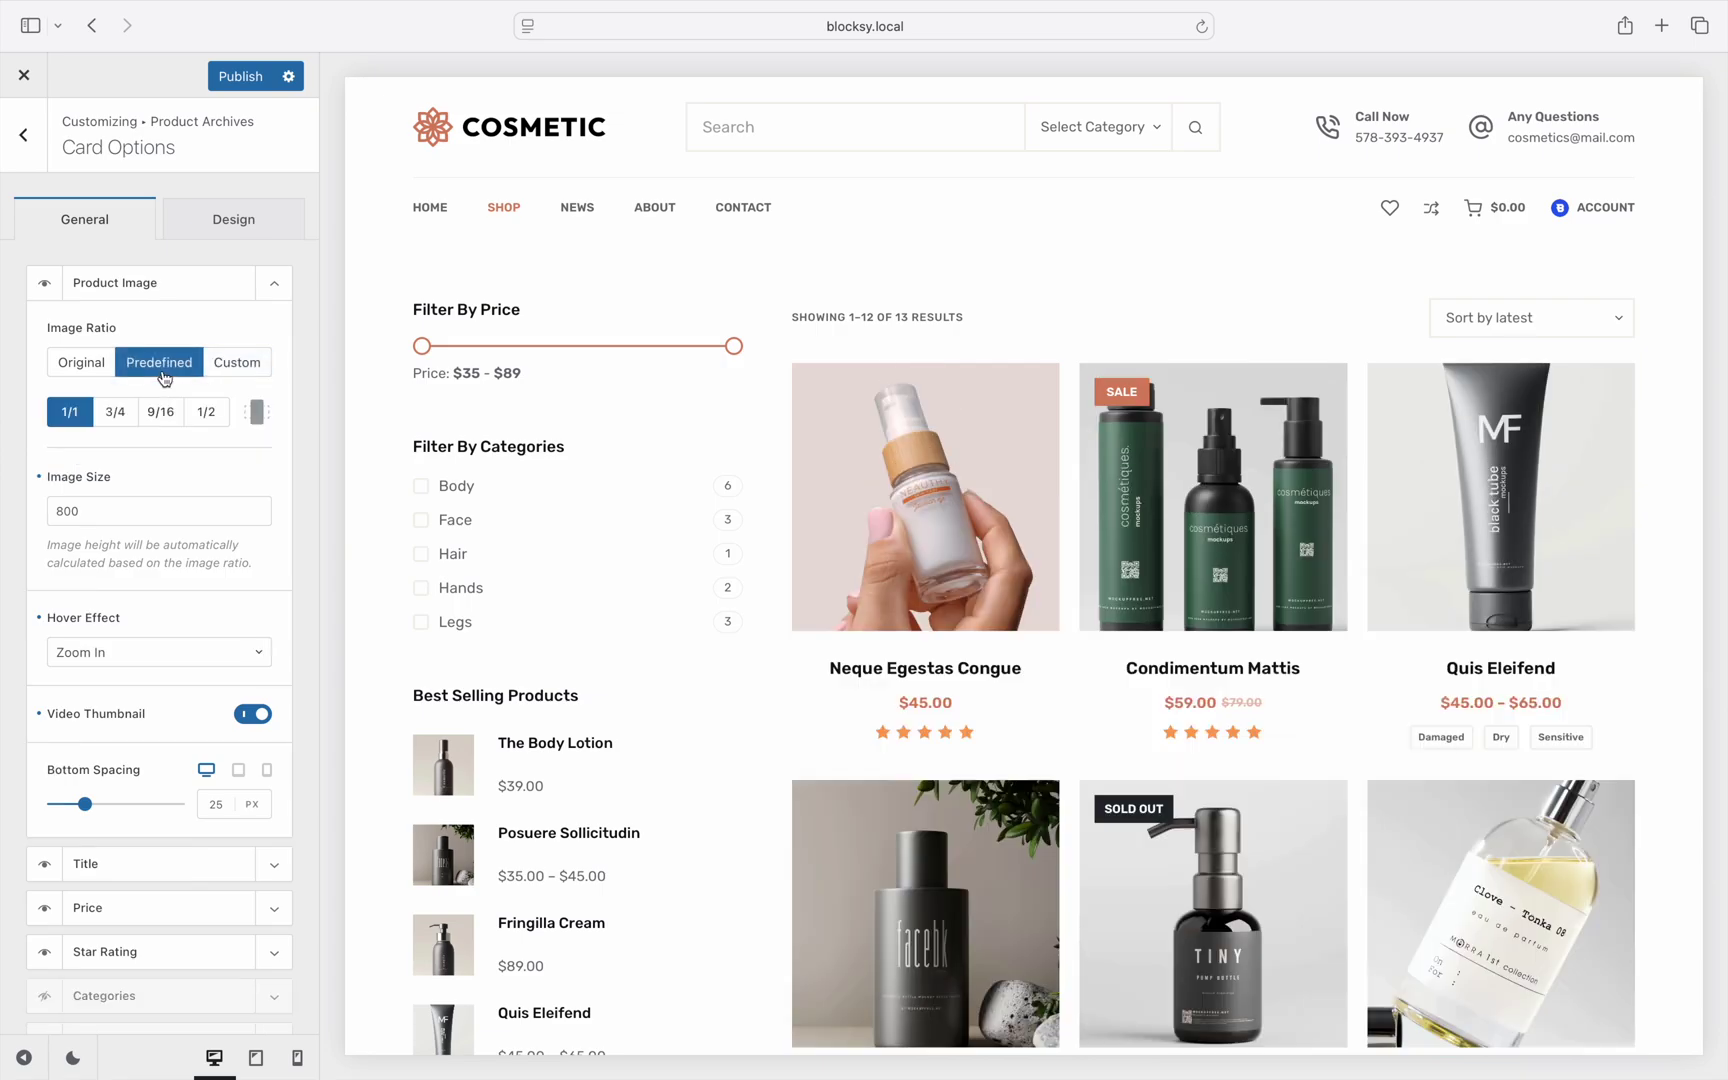
pyautogui.click(116, 413)
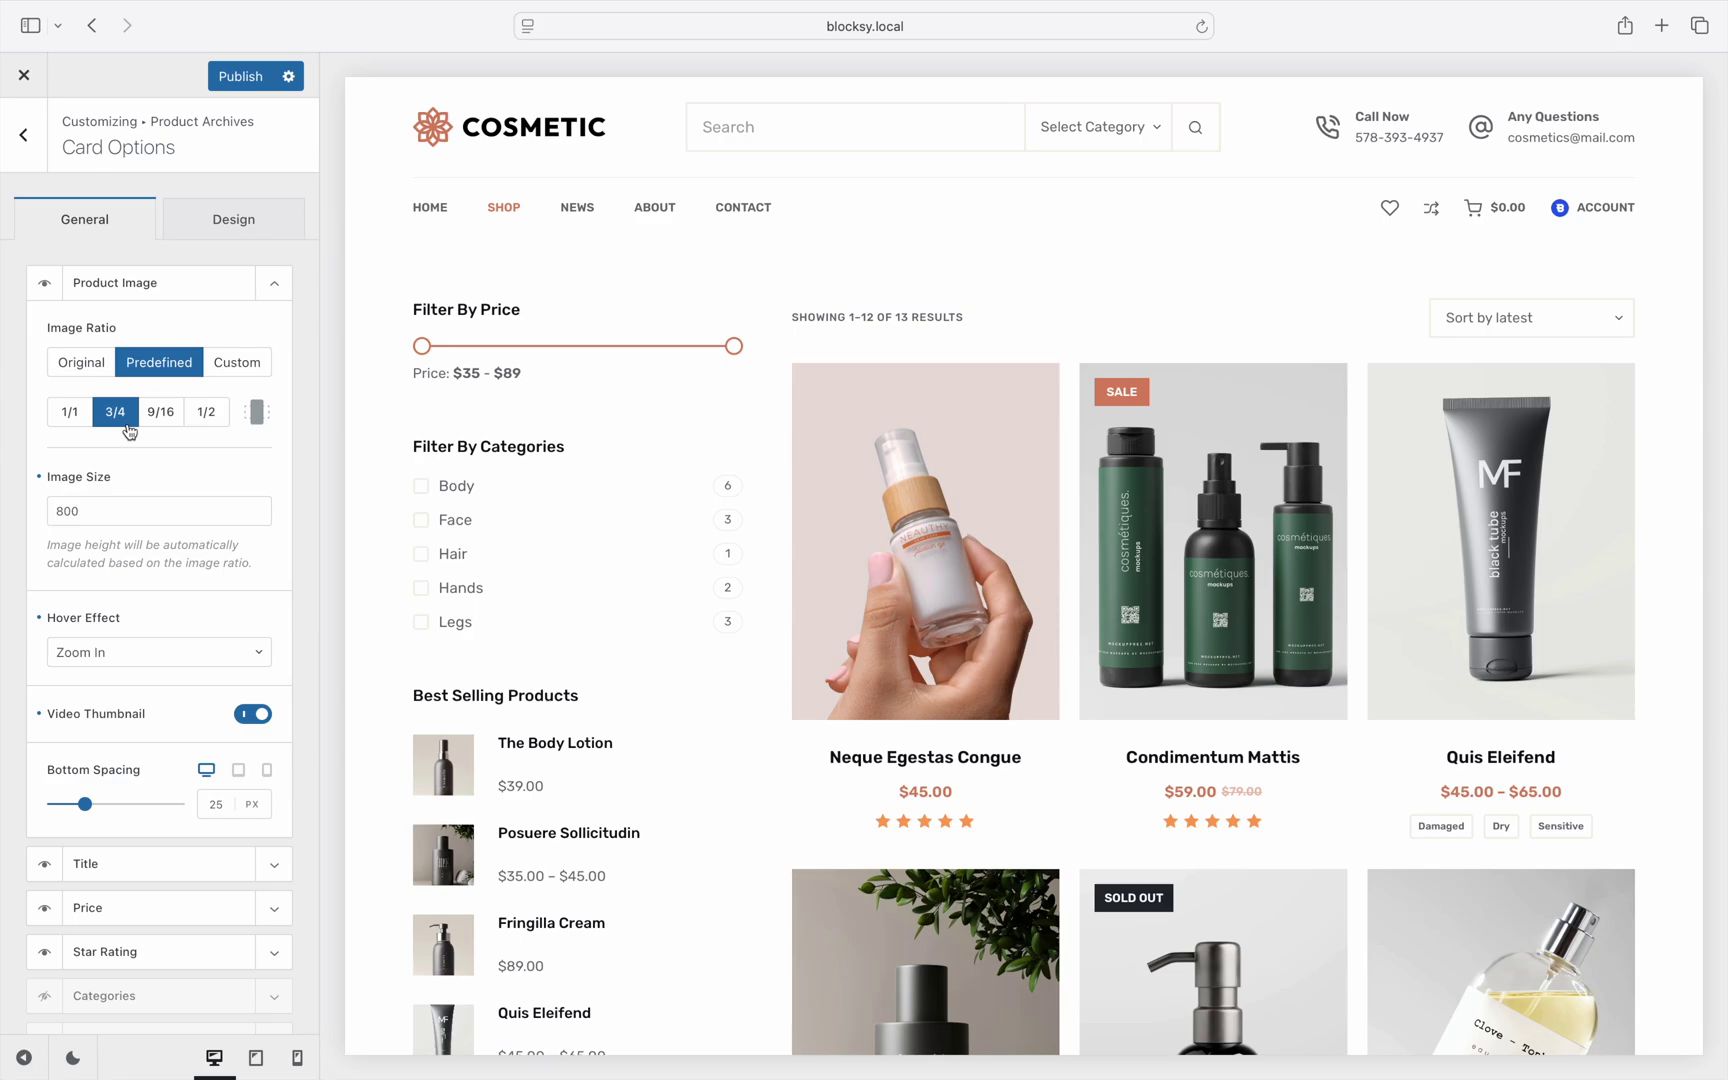
# Step: Navigate to WooCommerce > Single Product > Product Gallery settings
pyautogui.moveTo(1181, 516)
pyautogui.click(30, 162)
pyautogui.click(35, 168)
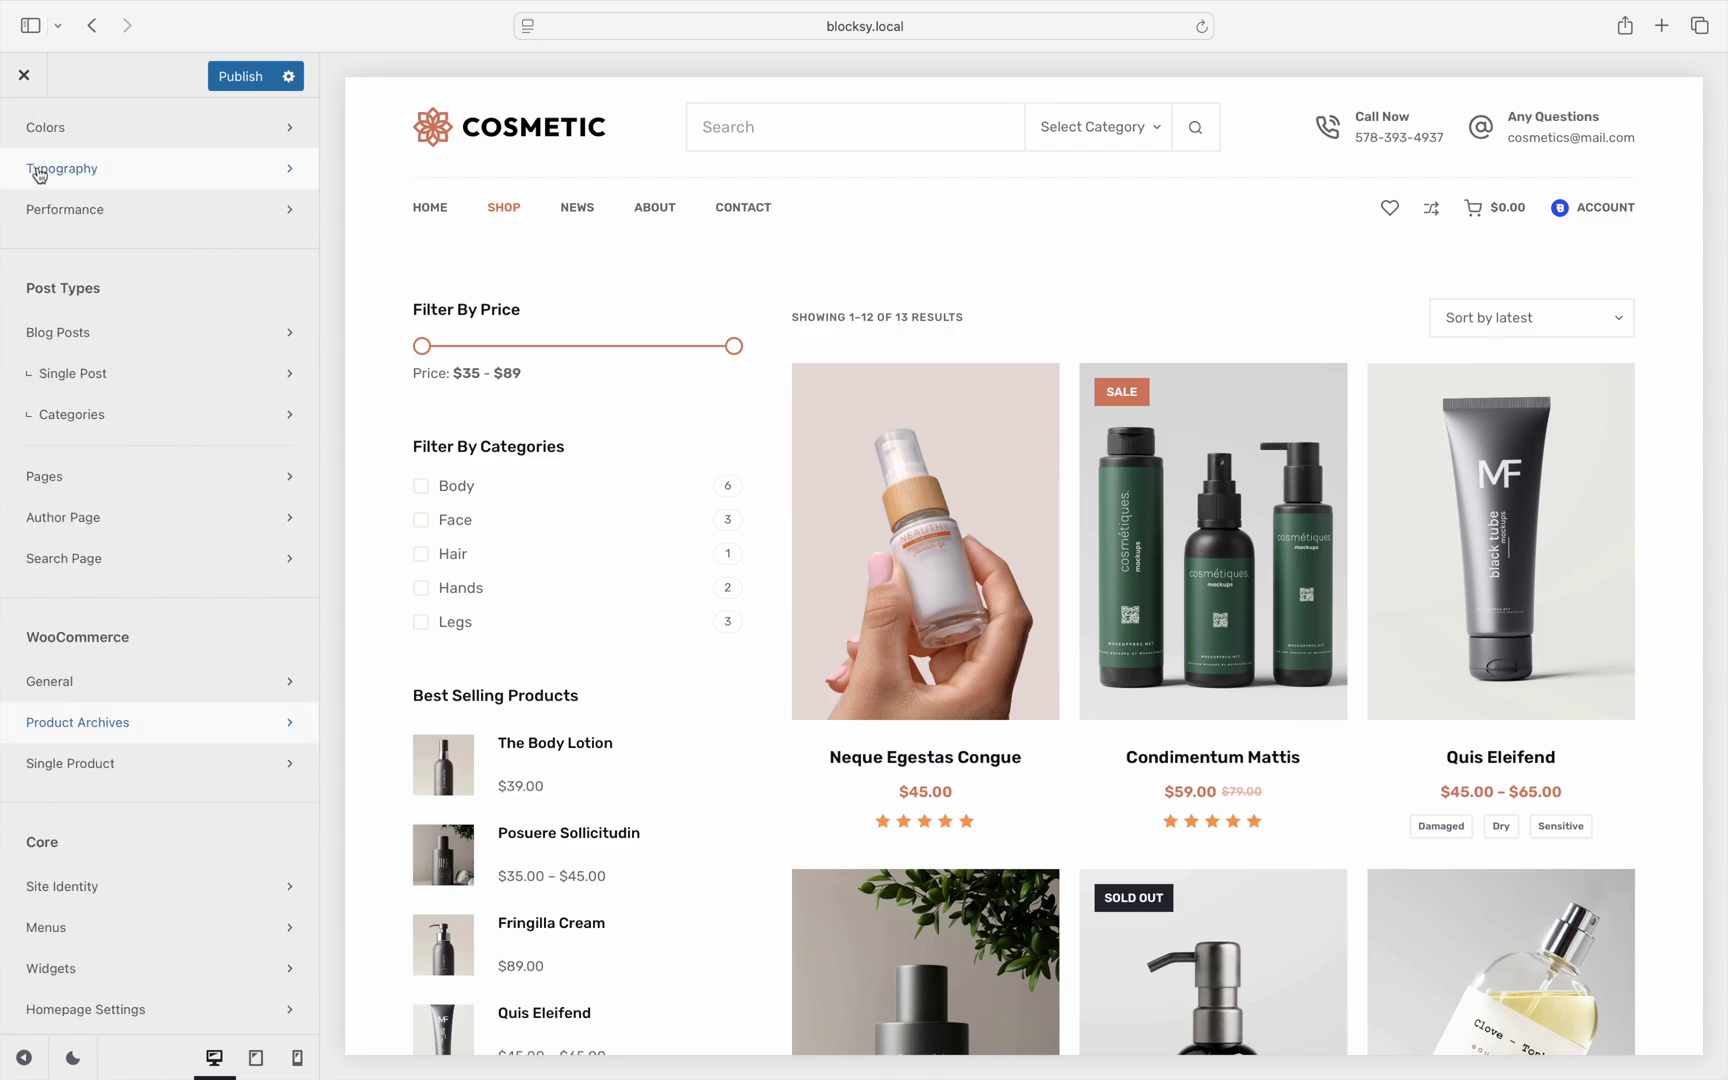
pyautogui.click(217, 767)
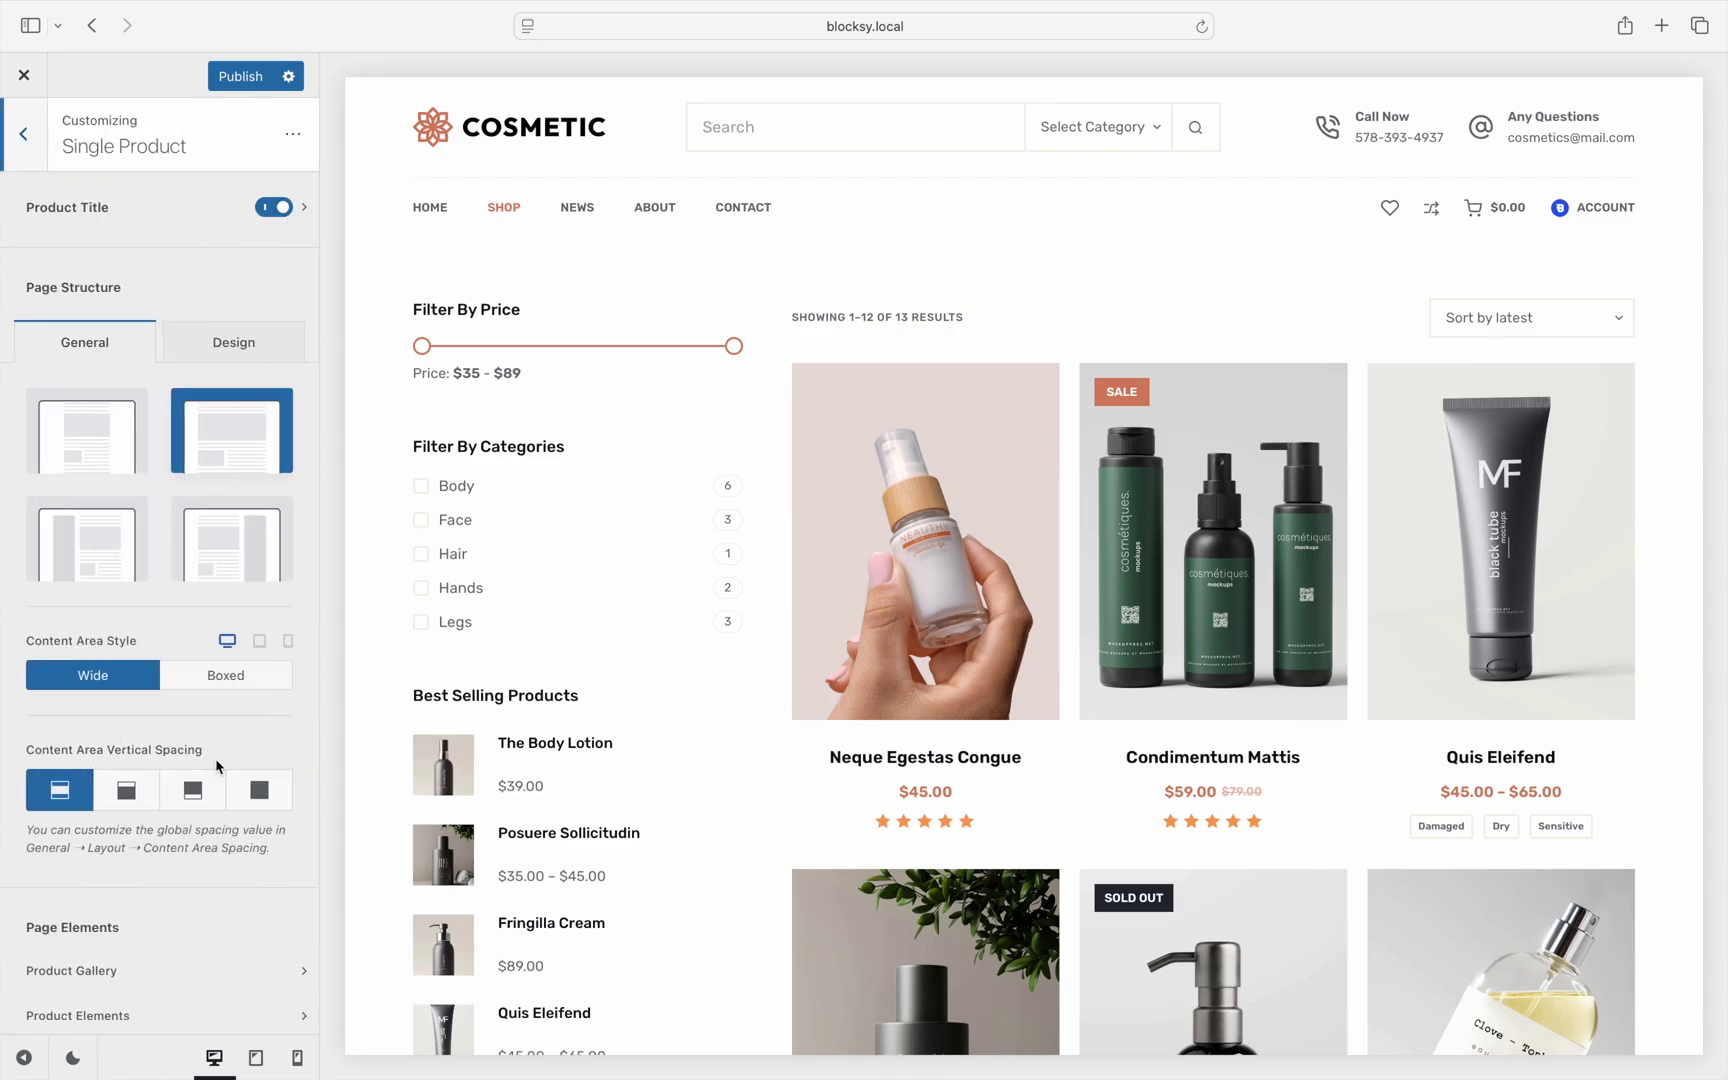
pyautogui.click(272, 975)
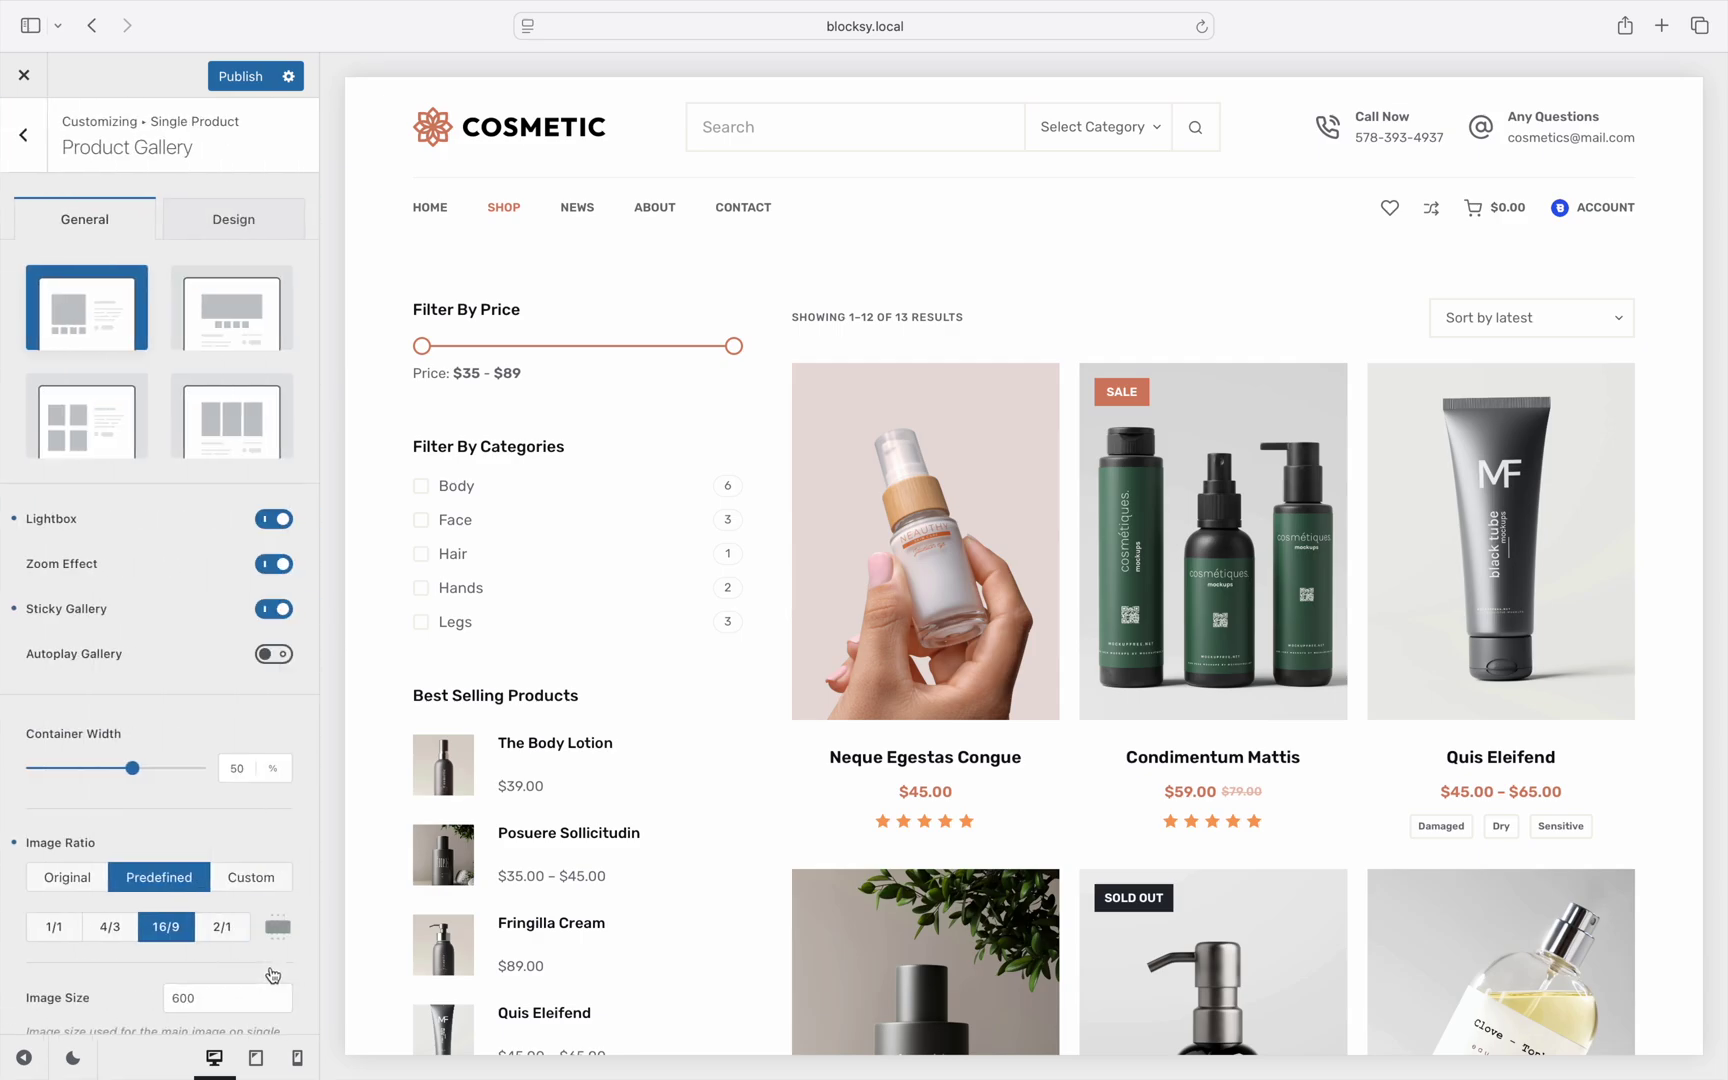
pyautogui.scroll(-5, 272, 975)
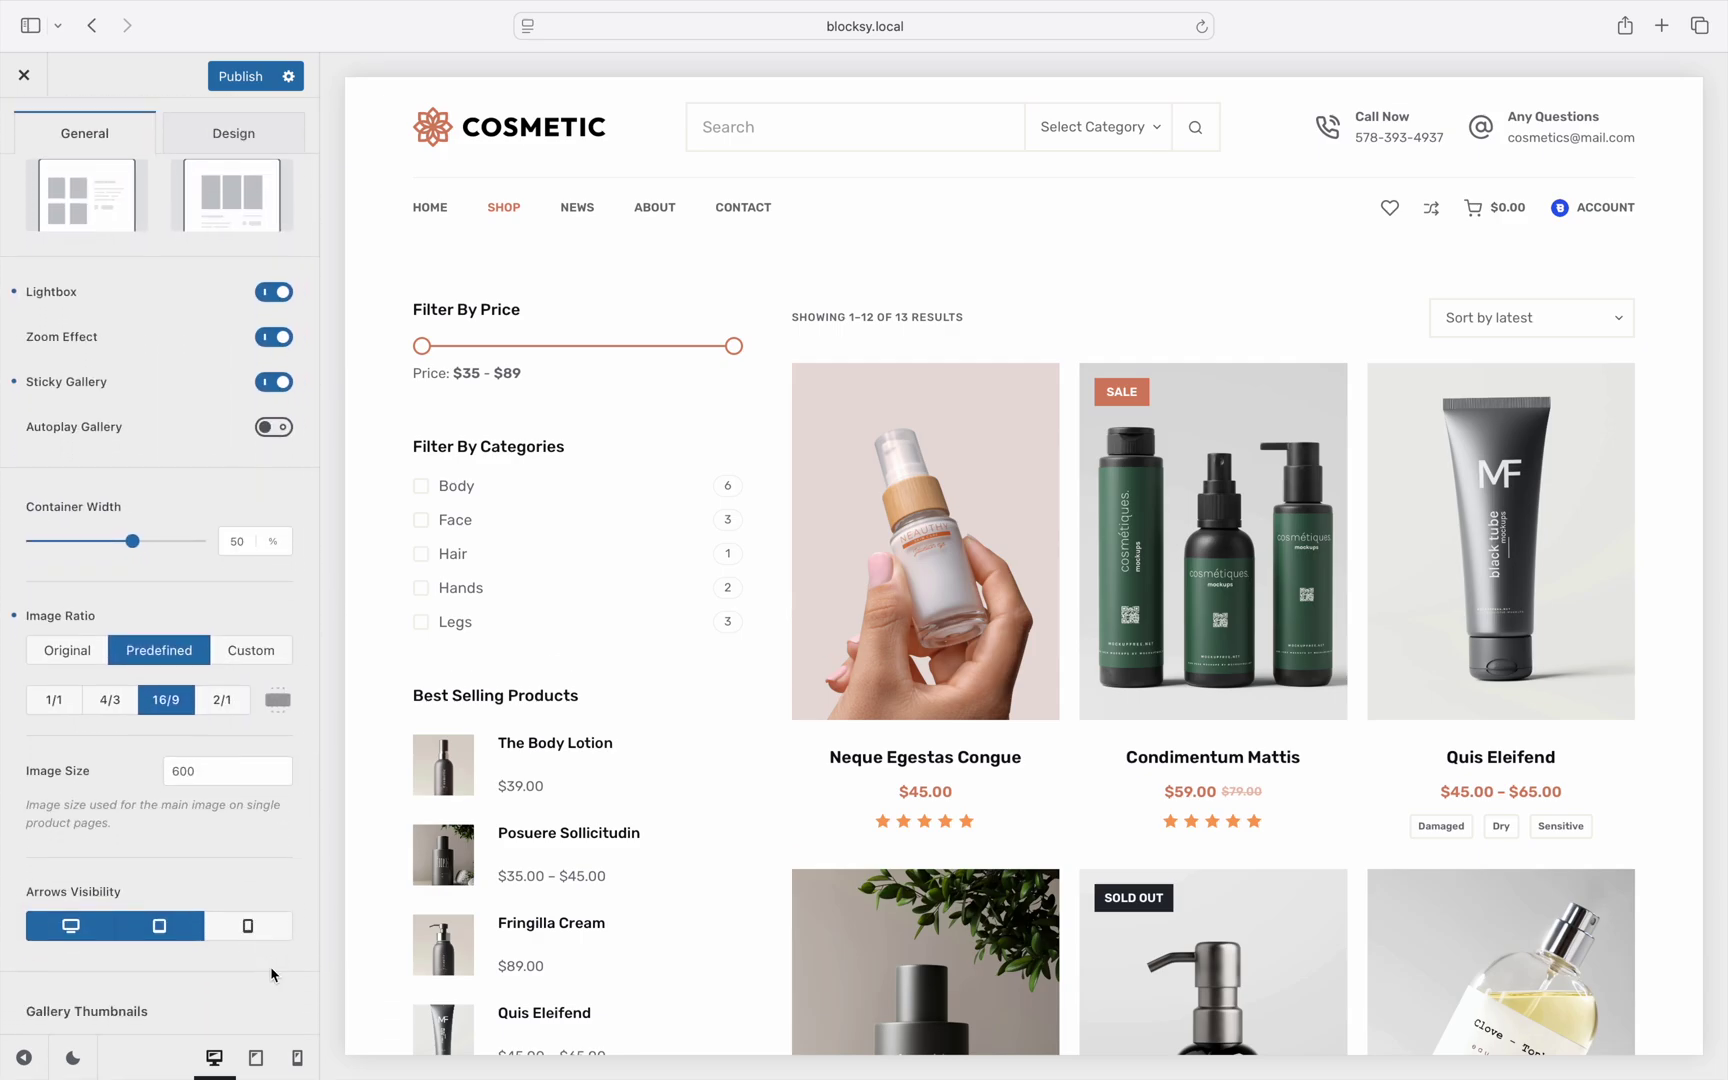
# Step: Preview Neque Egestas Congue and set the gallery ratio to 4/3 reversed to 3/4
pyautogui.click(836, 579)
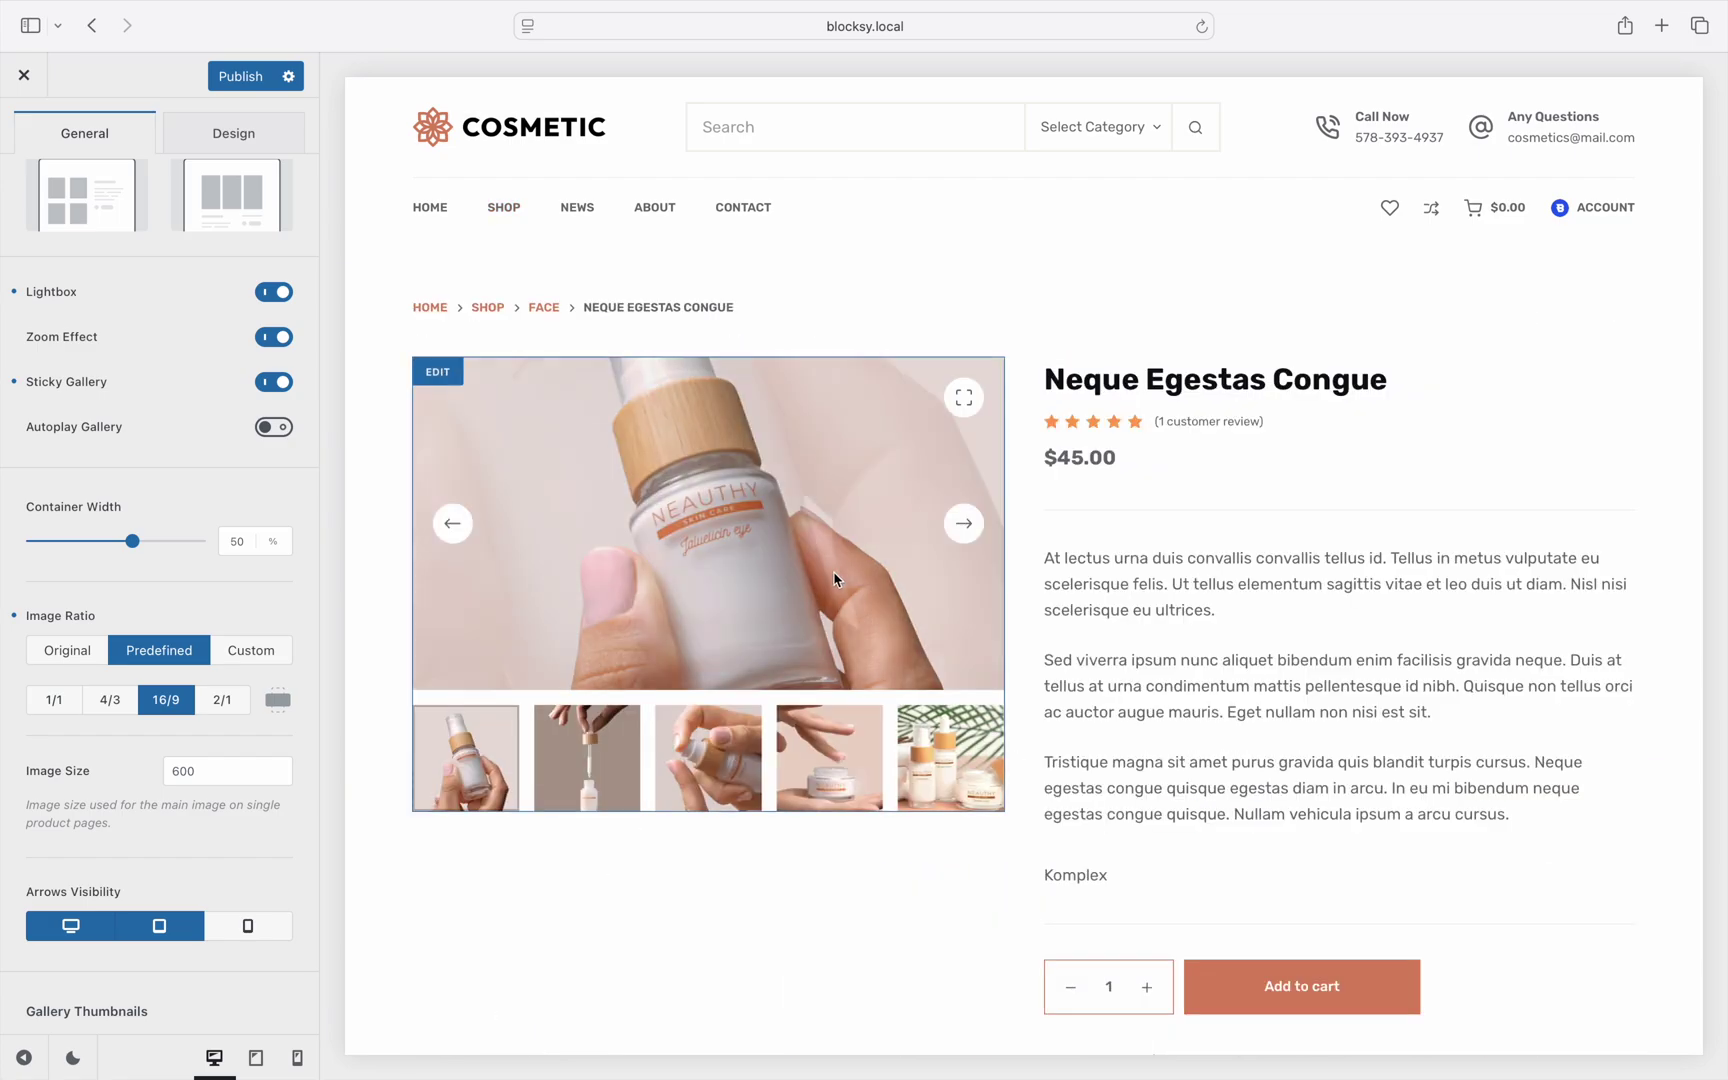
pyautogui.click(249, 777)
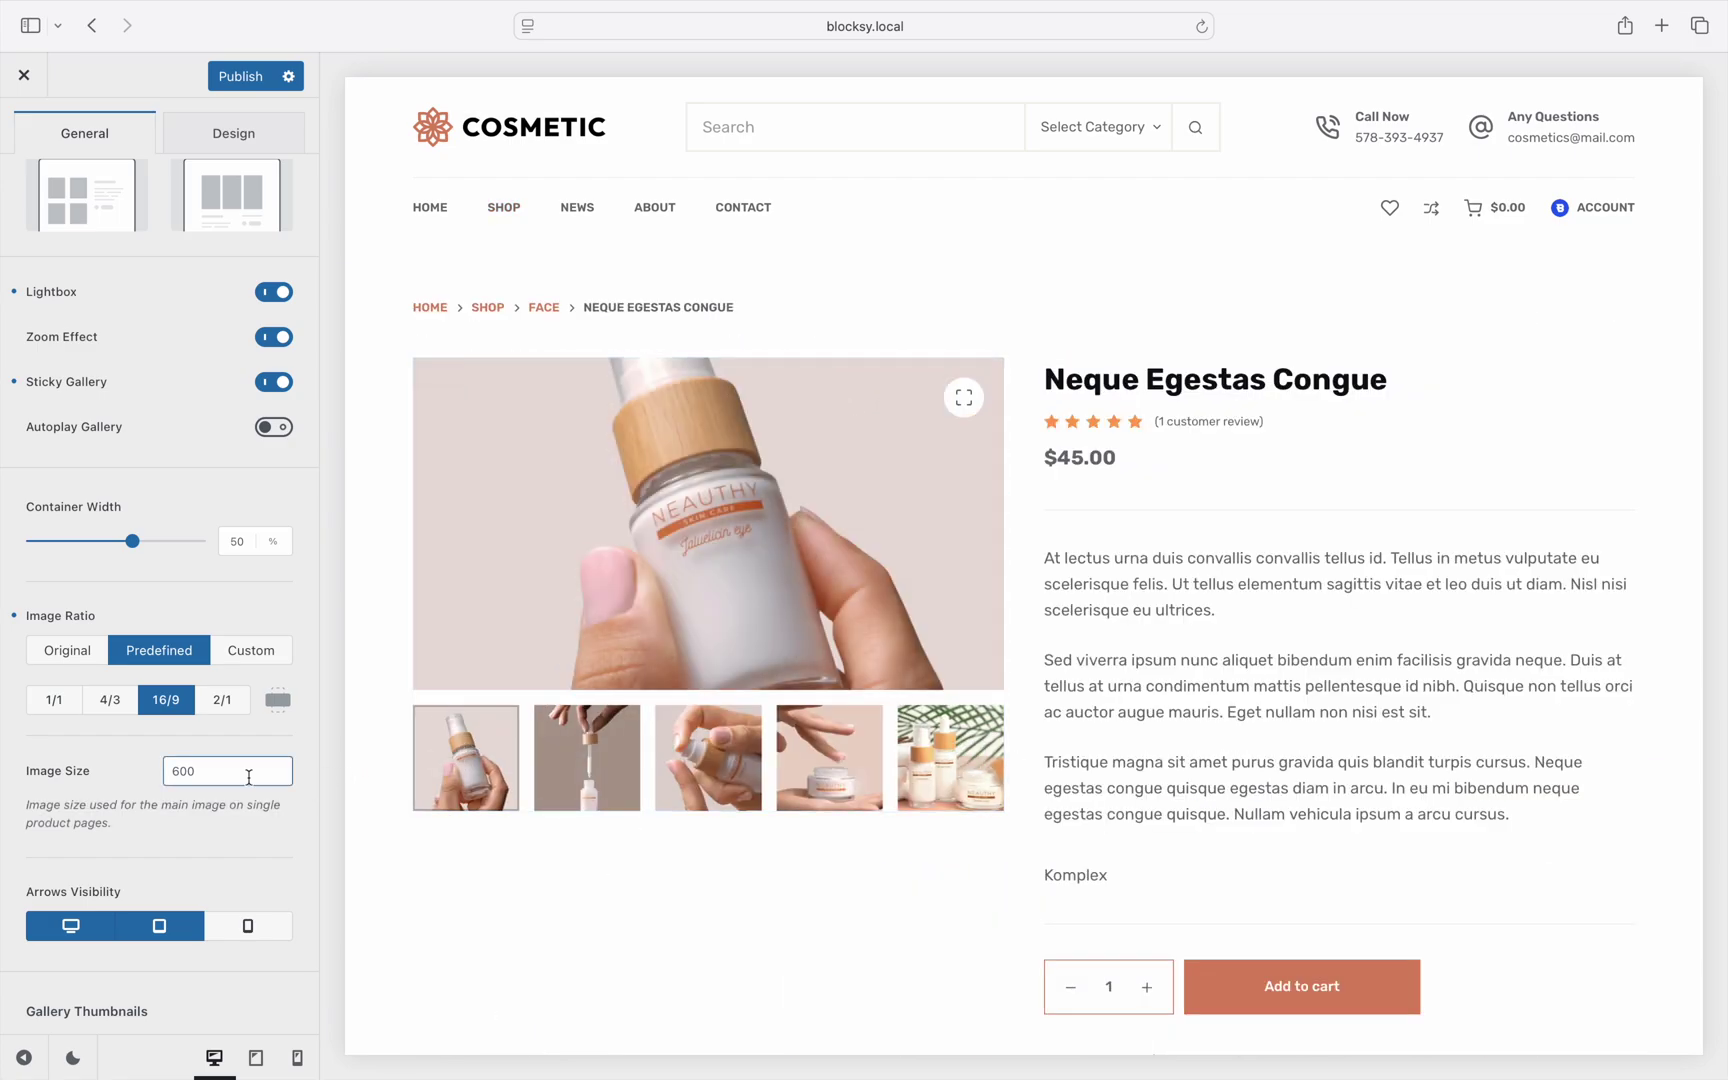
pyautogui.click(118, 708)
pyautogui.click(278, 700)
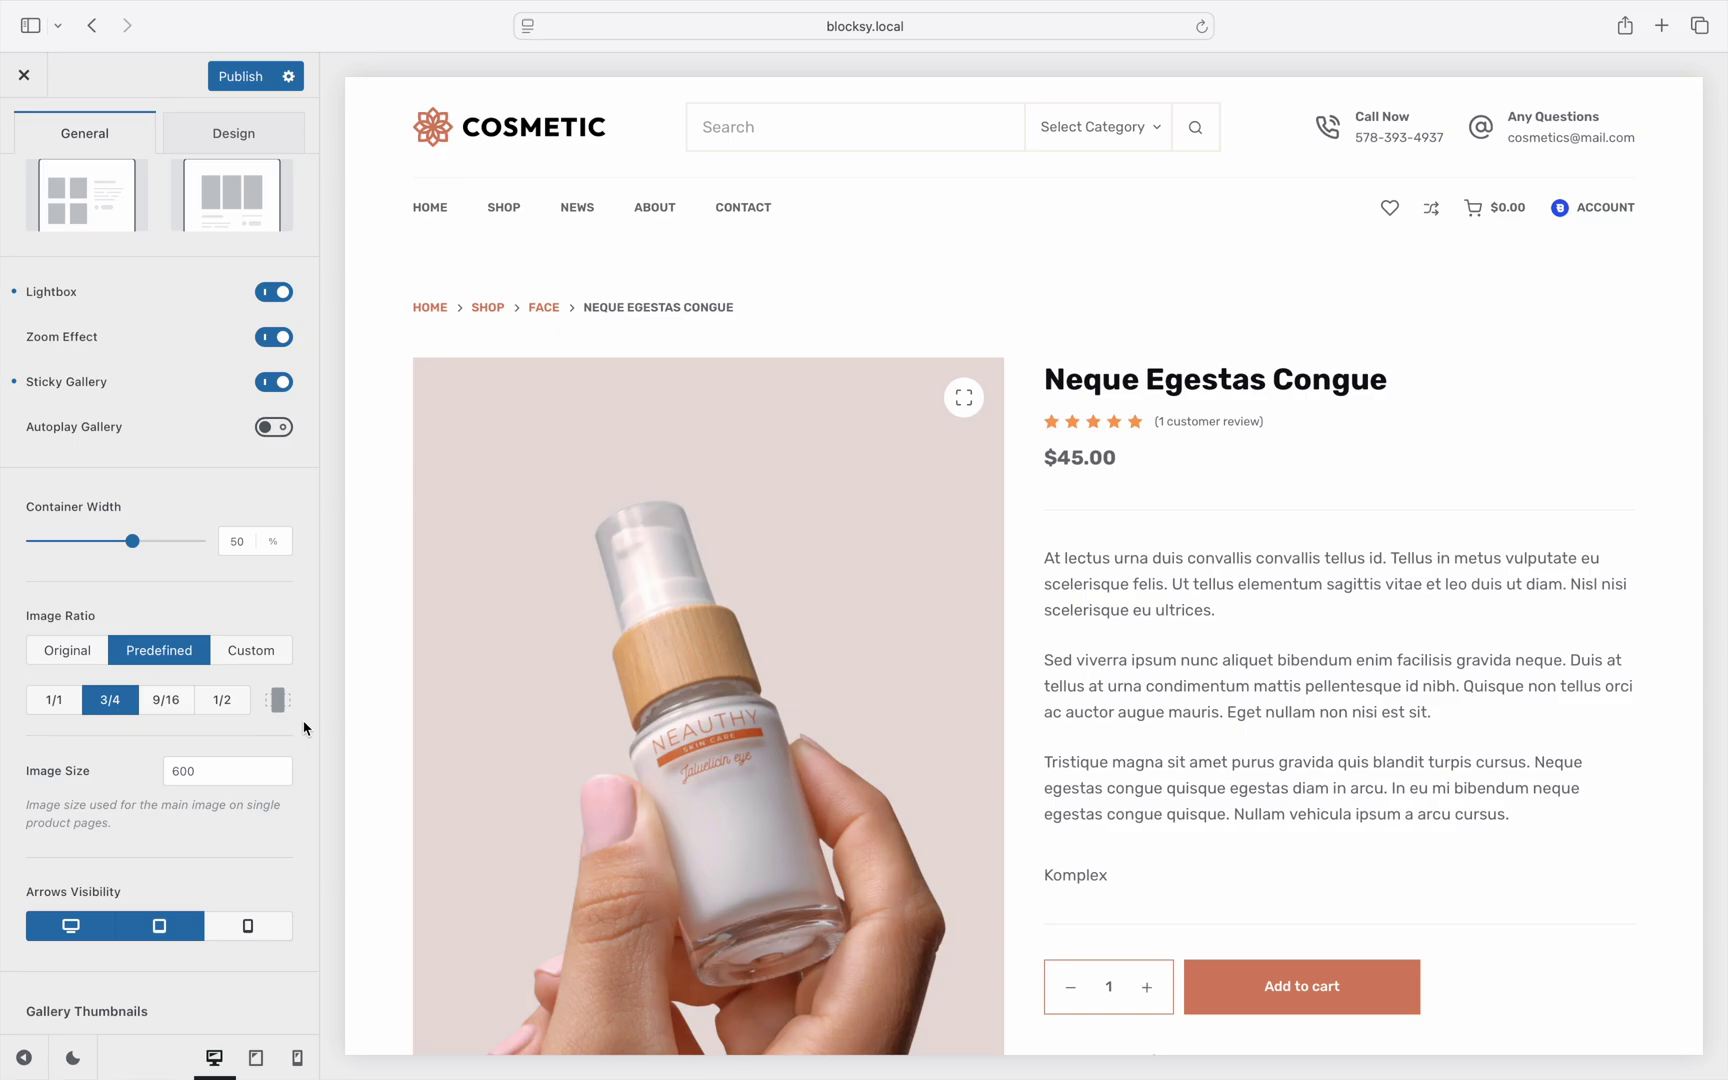
pyautogui.scroll(5, 305, 728)
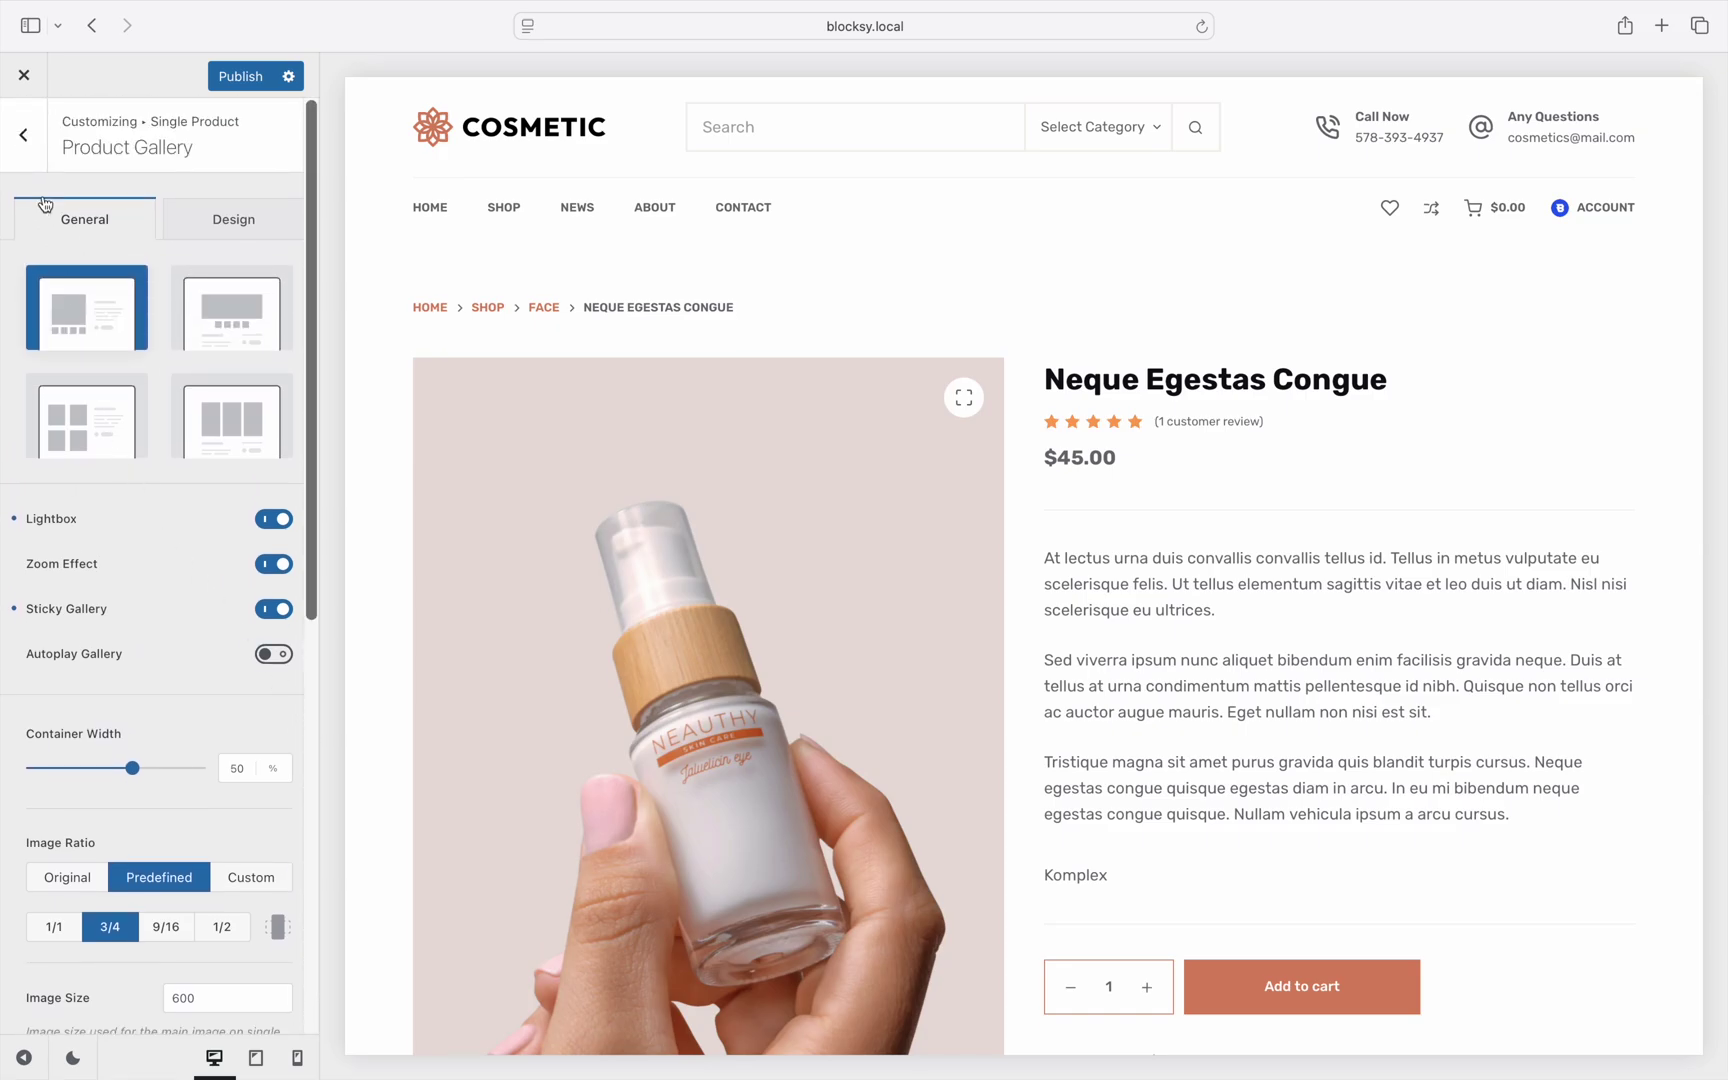
pyautogui.click(23, 135)
pyautogui.click(23, 135)
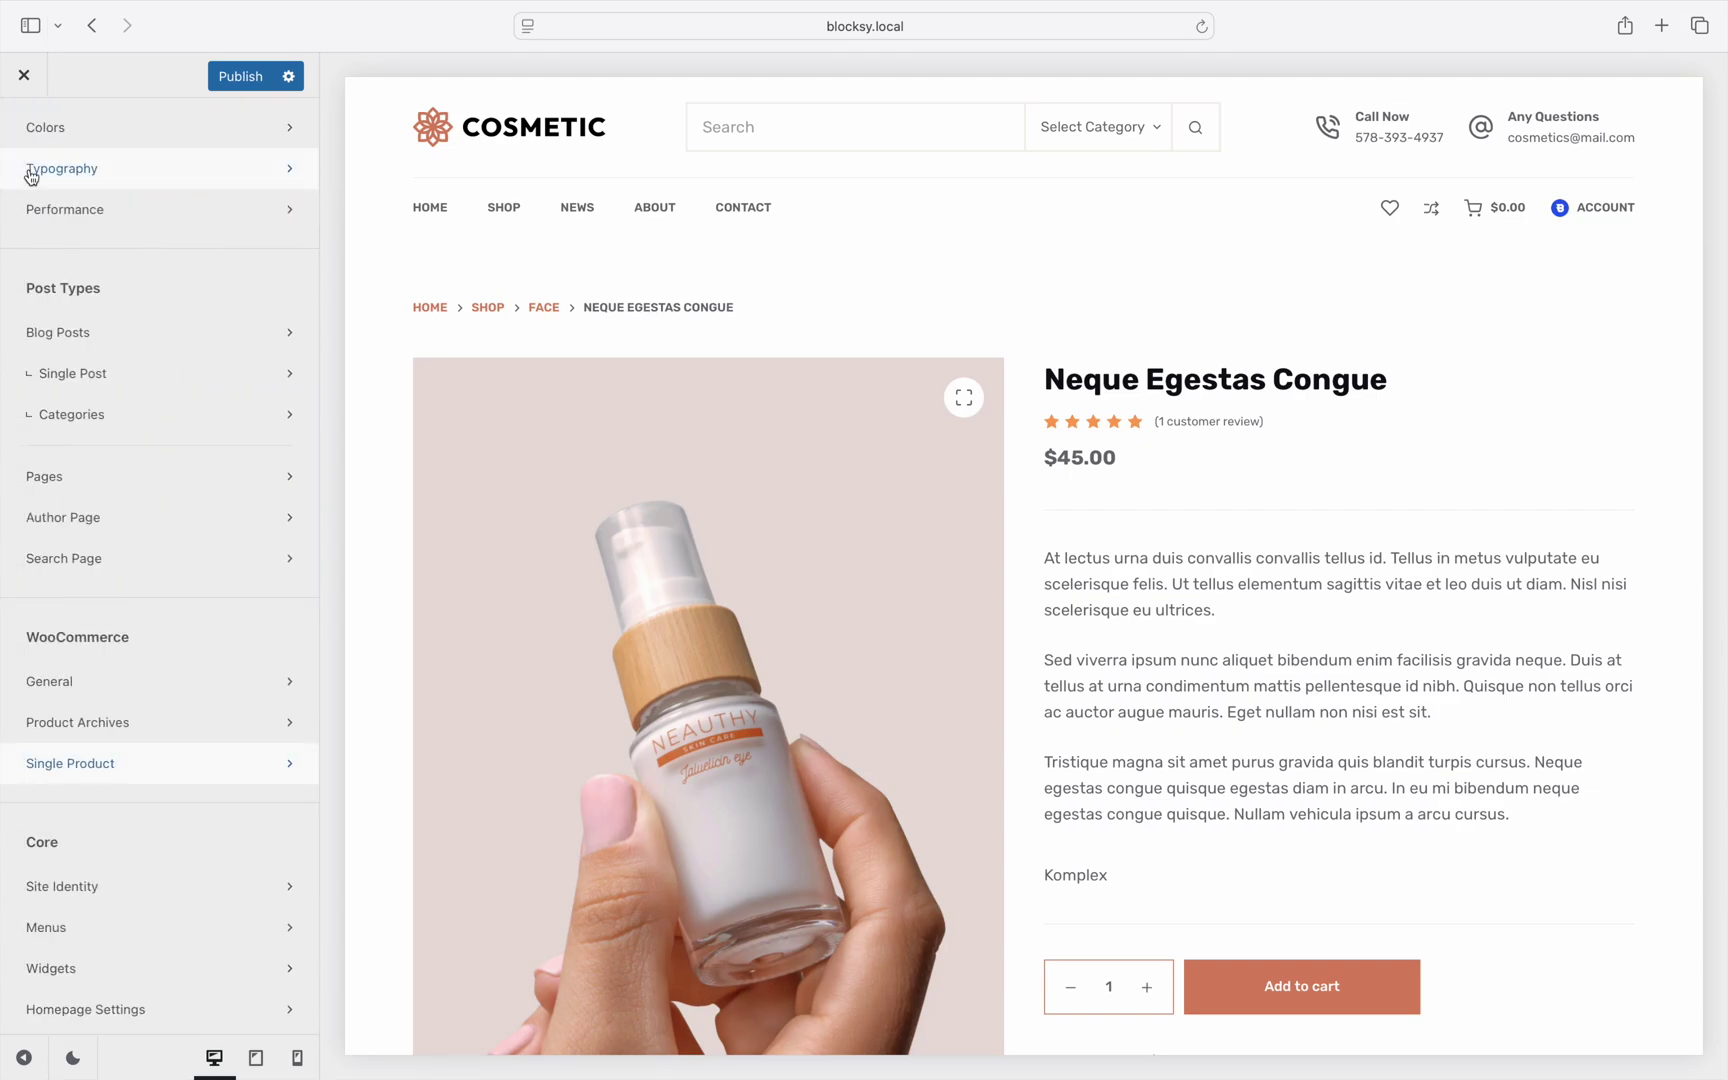
pyautogui.click(207, 340)
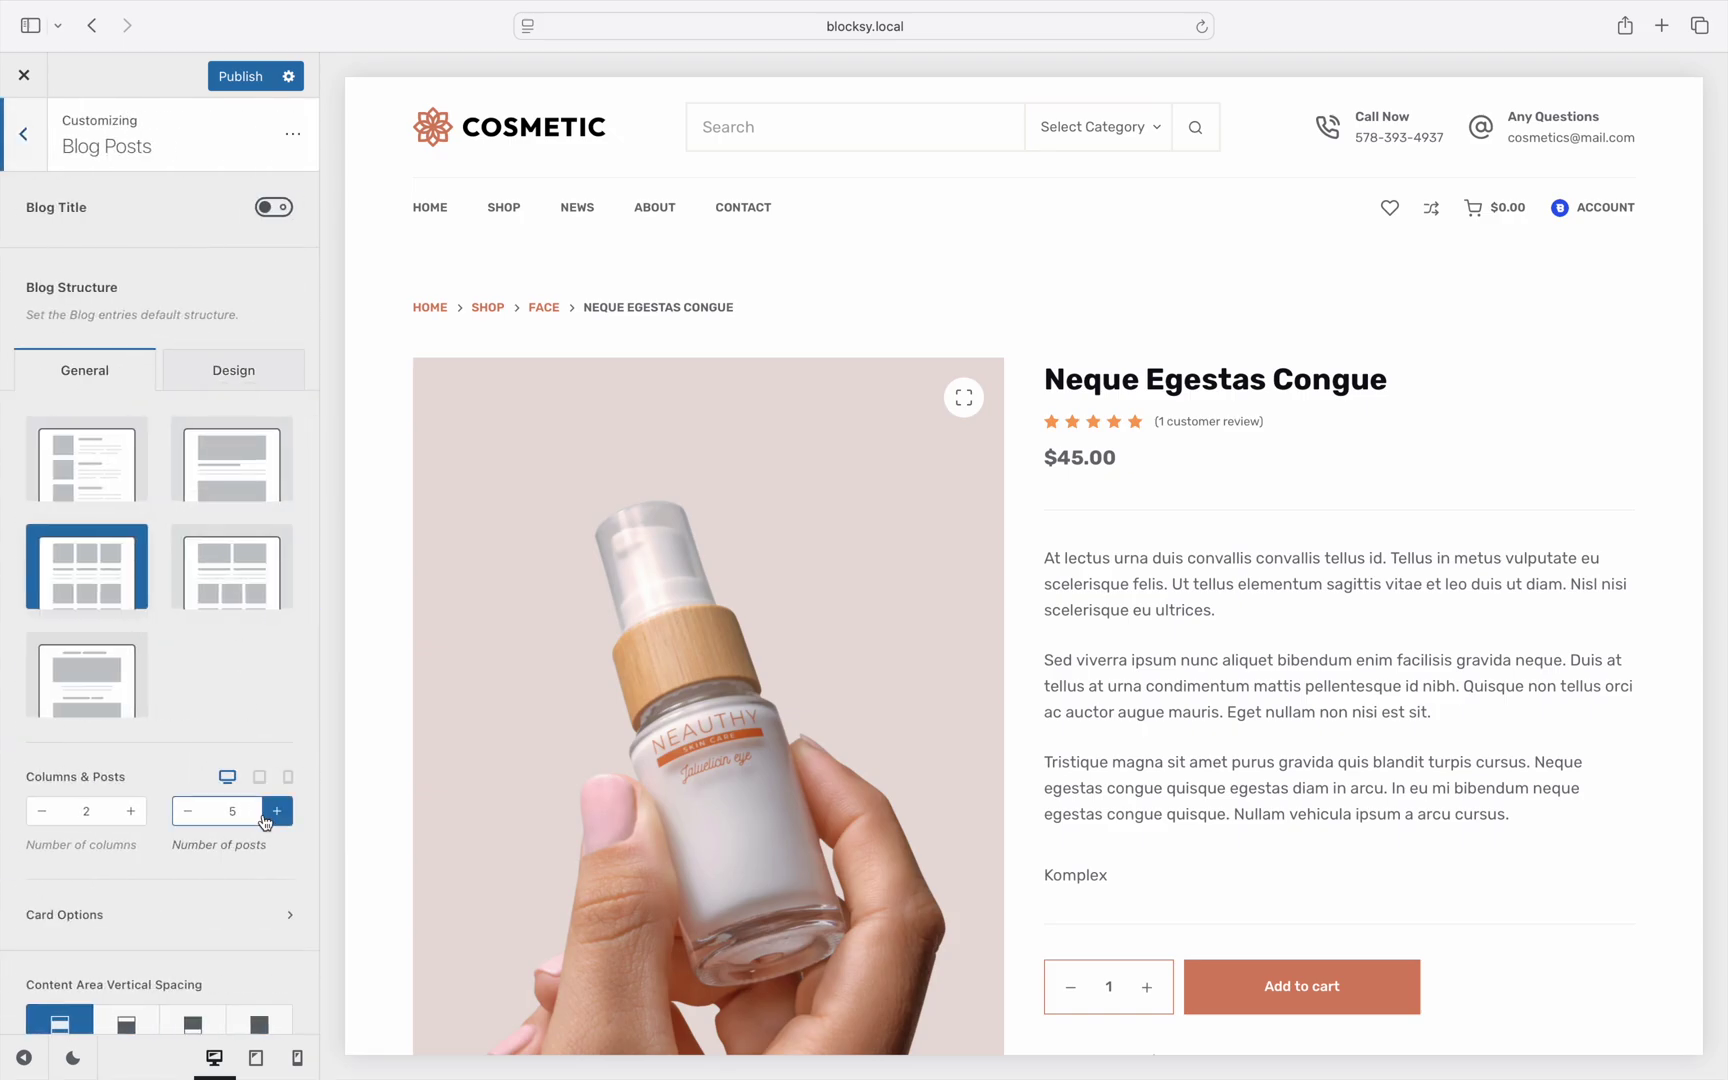
pyautogui.click(276, 915)
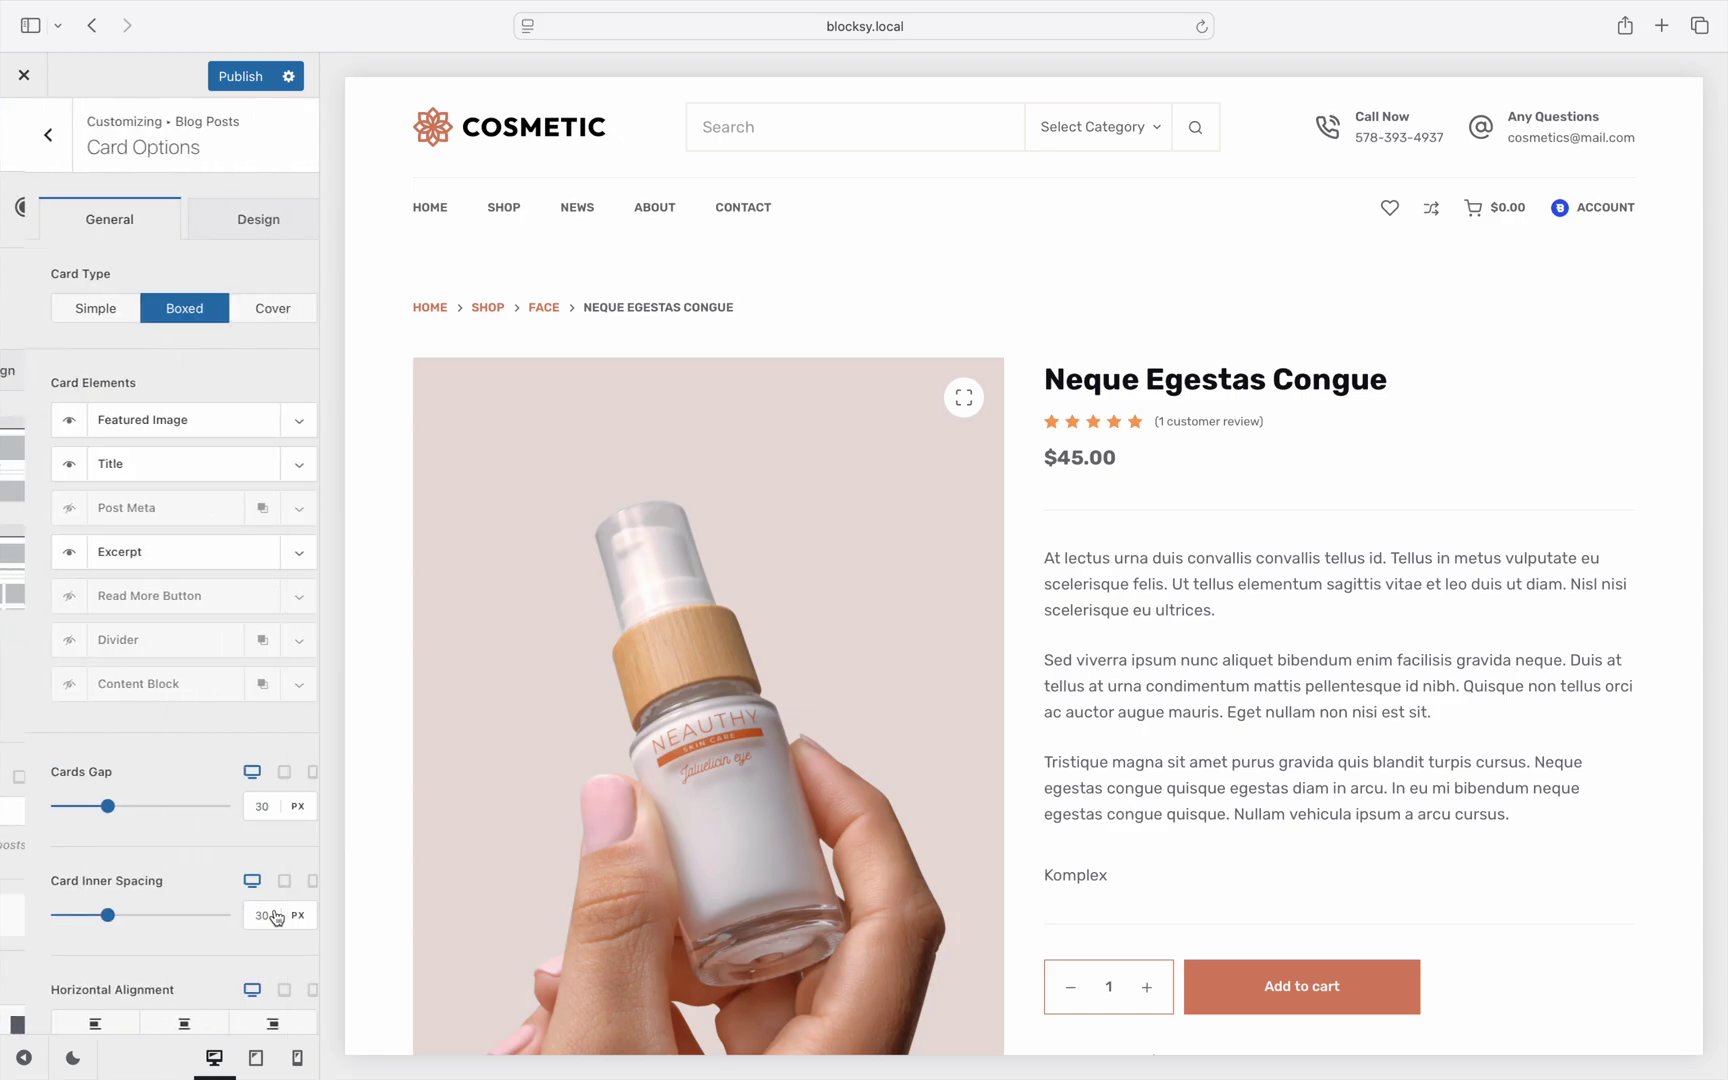
pyautogui.click(274, 436)
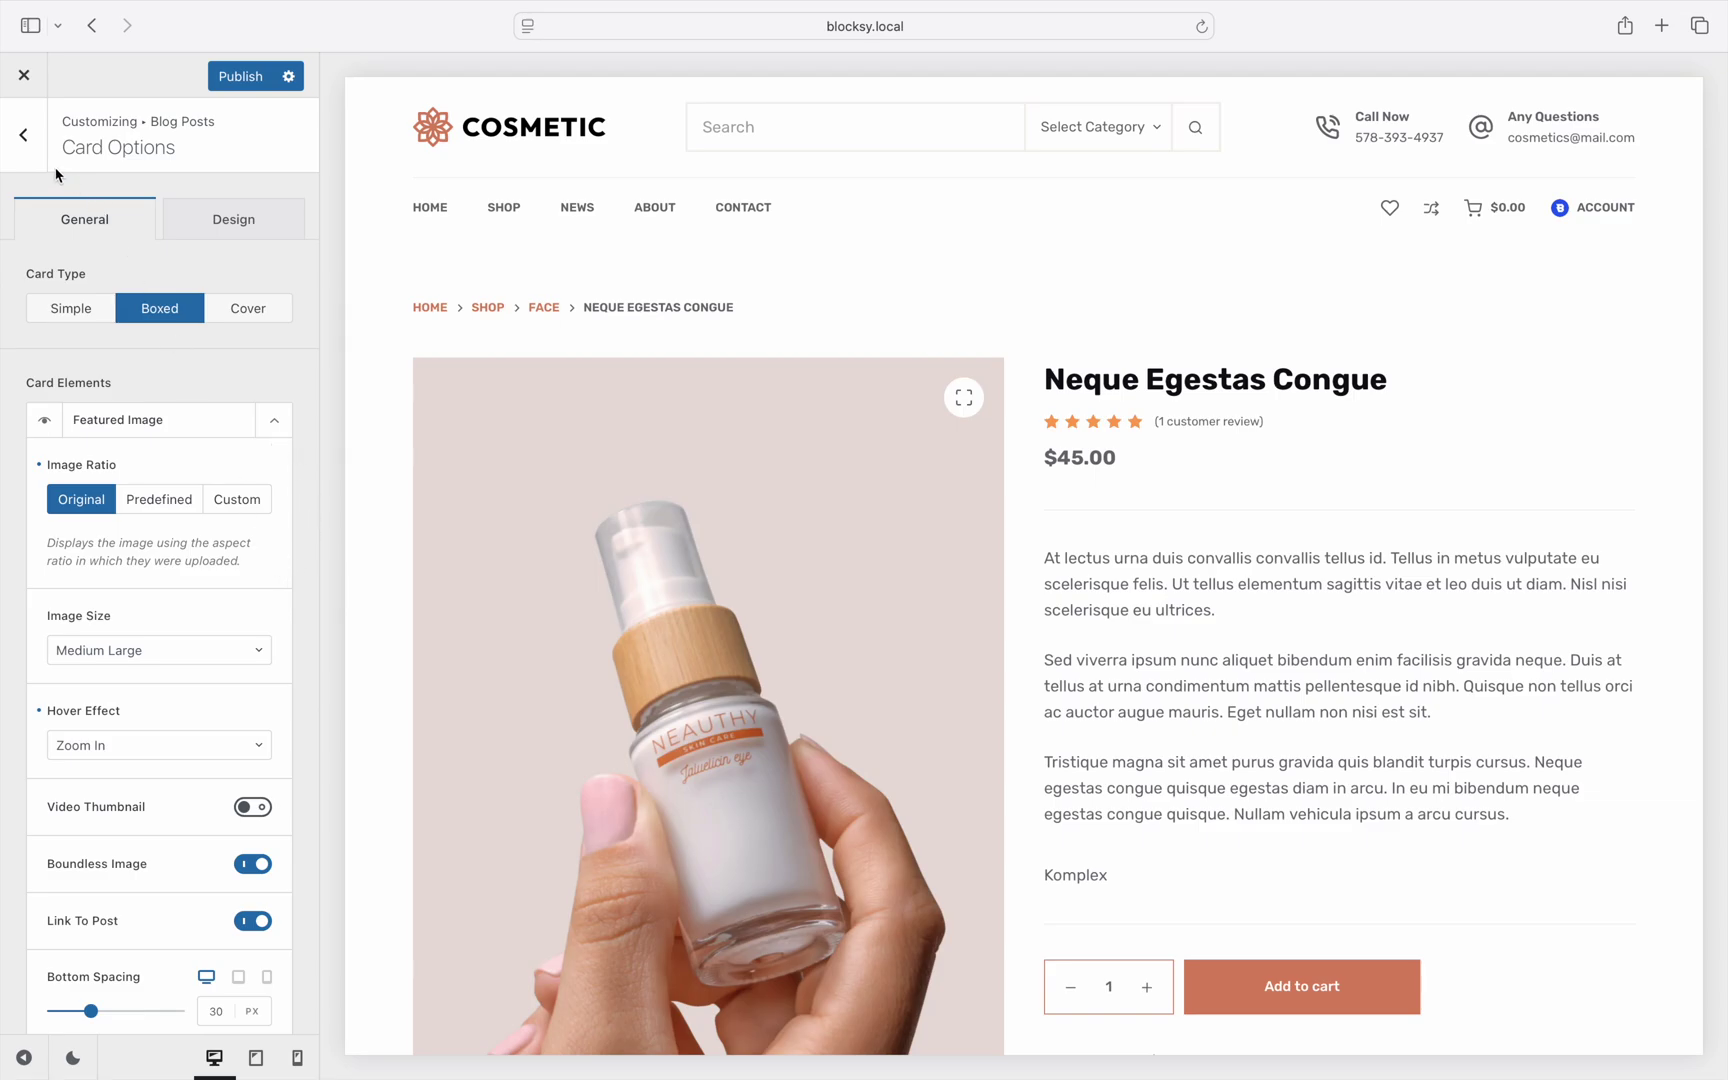
pyautogui.click(23, 134)
pyautogui.click(23, 134)
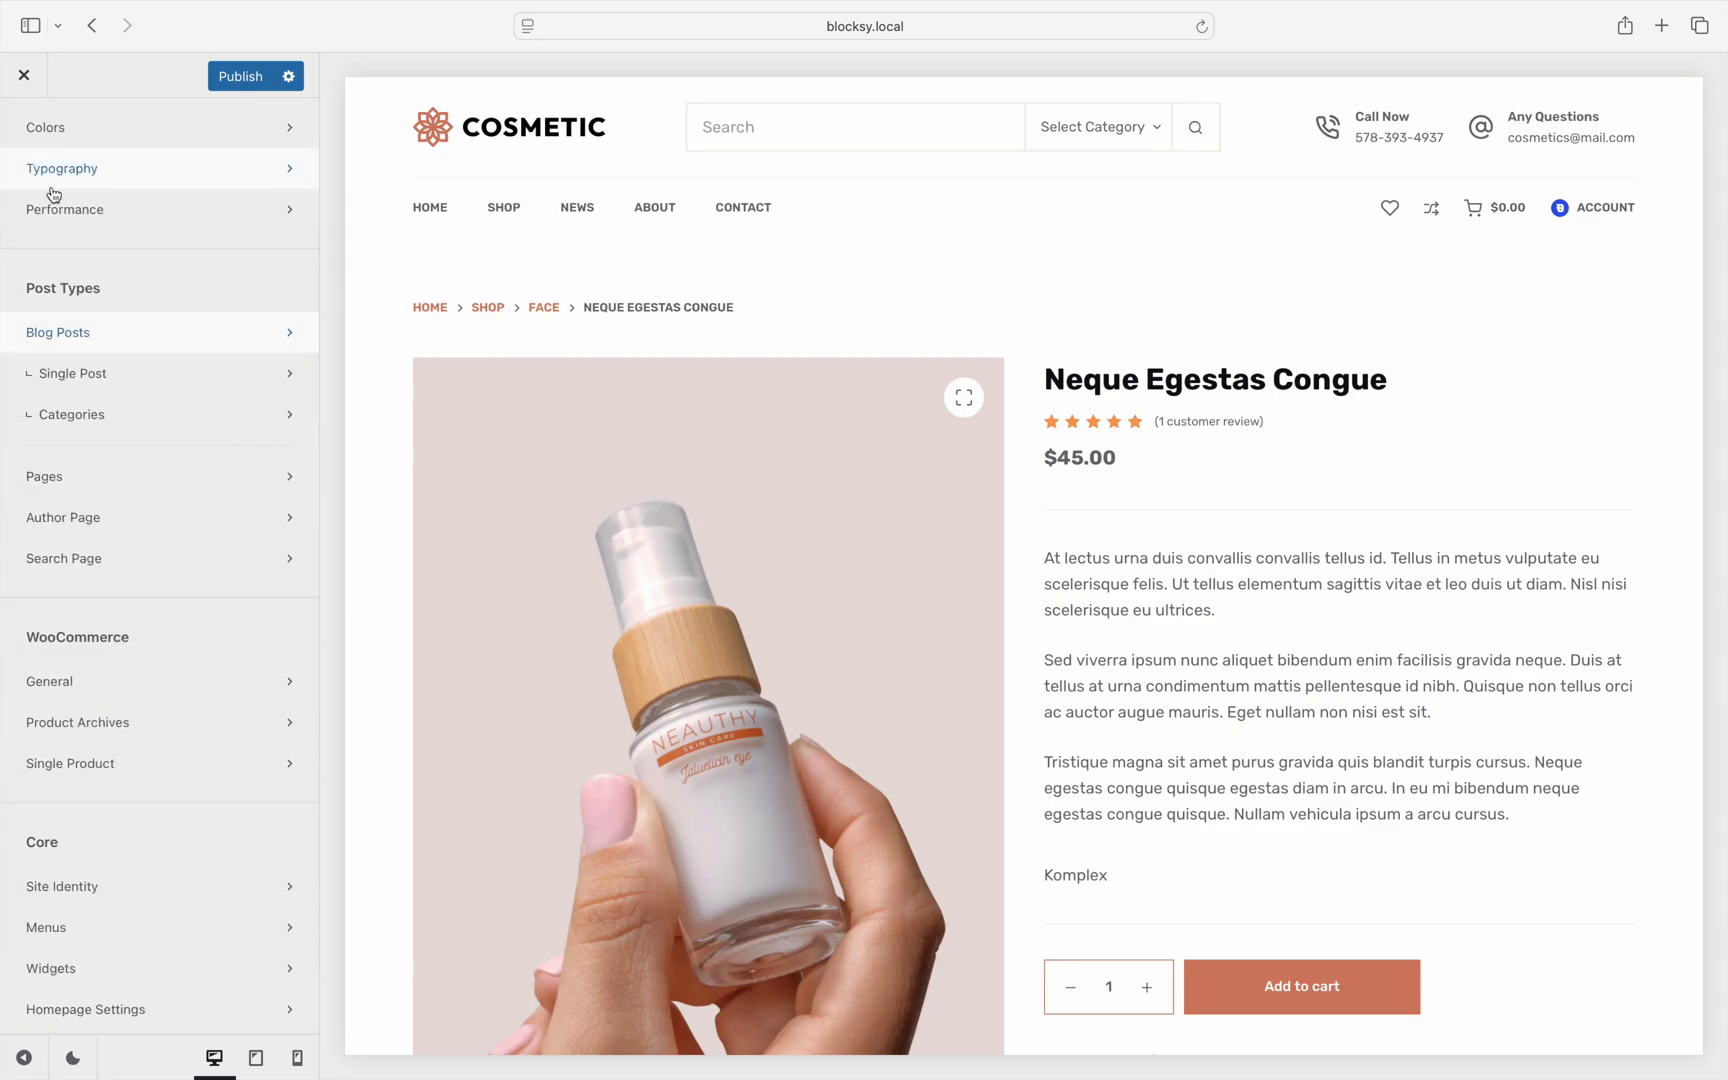
# Step: Check the Single Post featured image ratio without changes, then publish everything
pyautogui.click(157, 372)
pyautogui.scroll(-2, 160, 374)
pyautogui.scroll(-3, 160, 374)
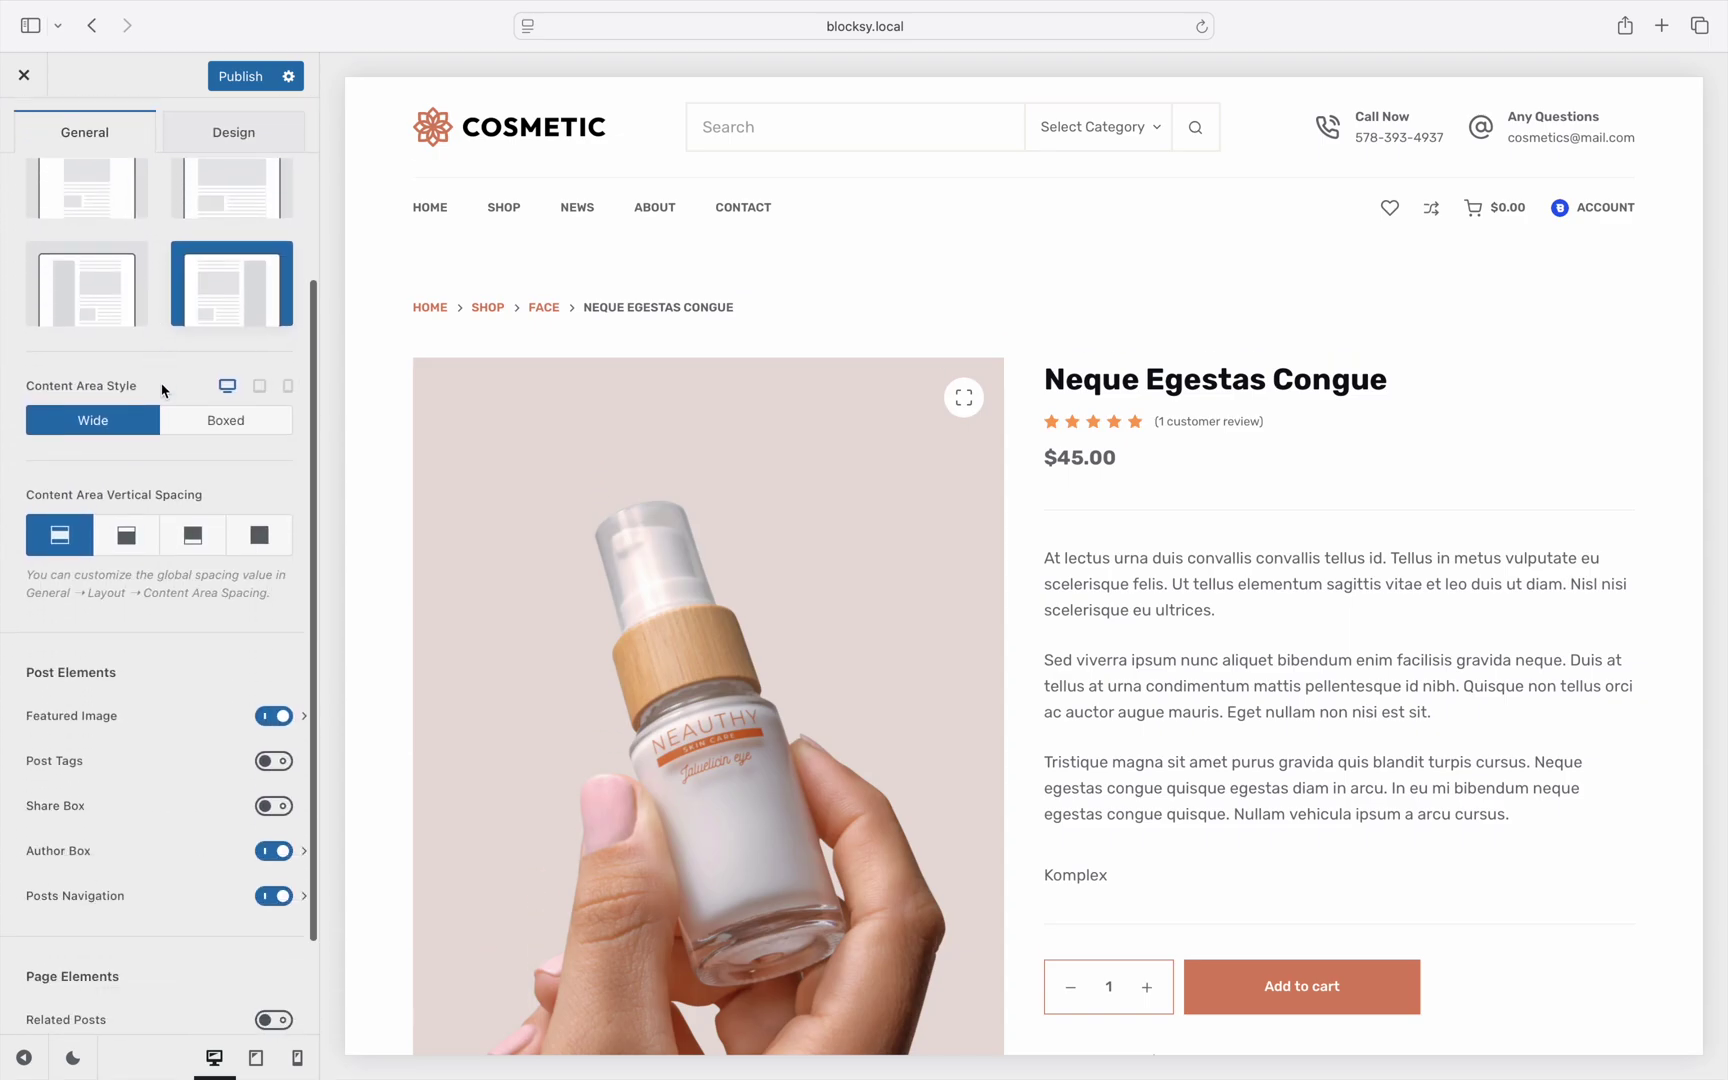
pyautogui.click(228, 714)
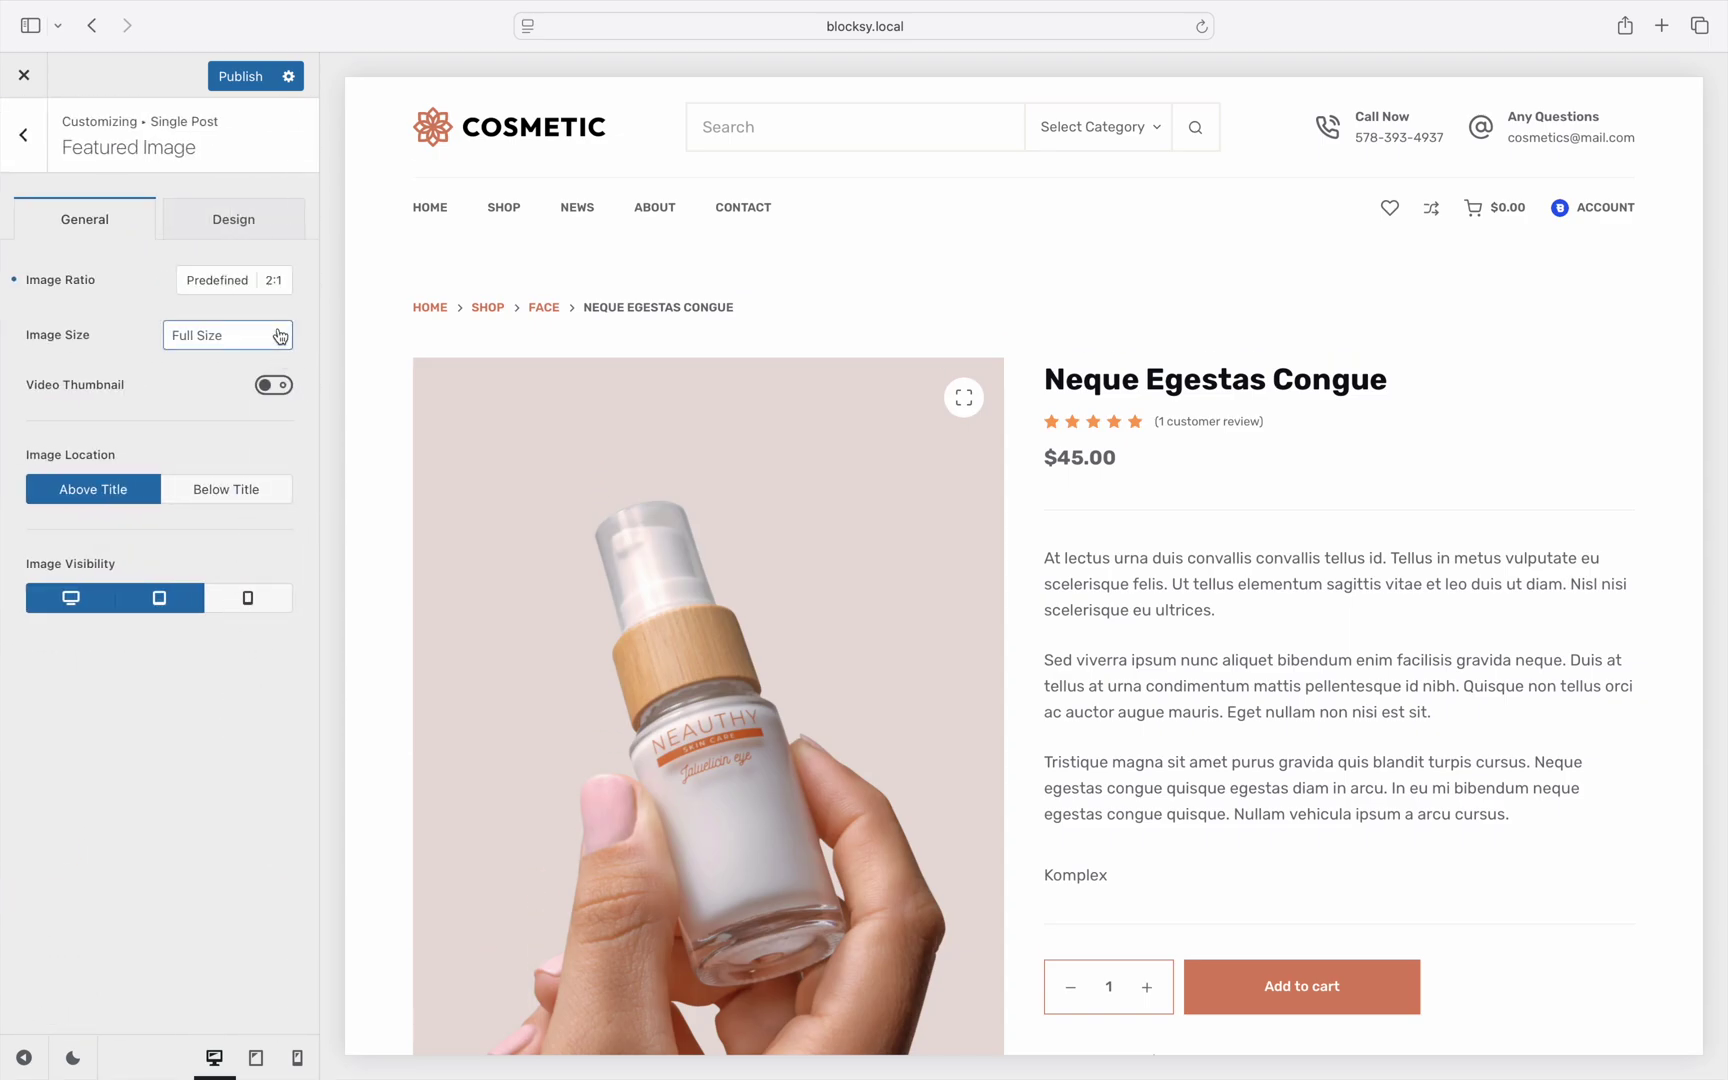
pyautogui.click(274, 290)
pyautogui.click(274, 290)
pyautogui.click(250, 78)
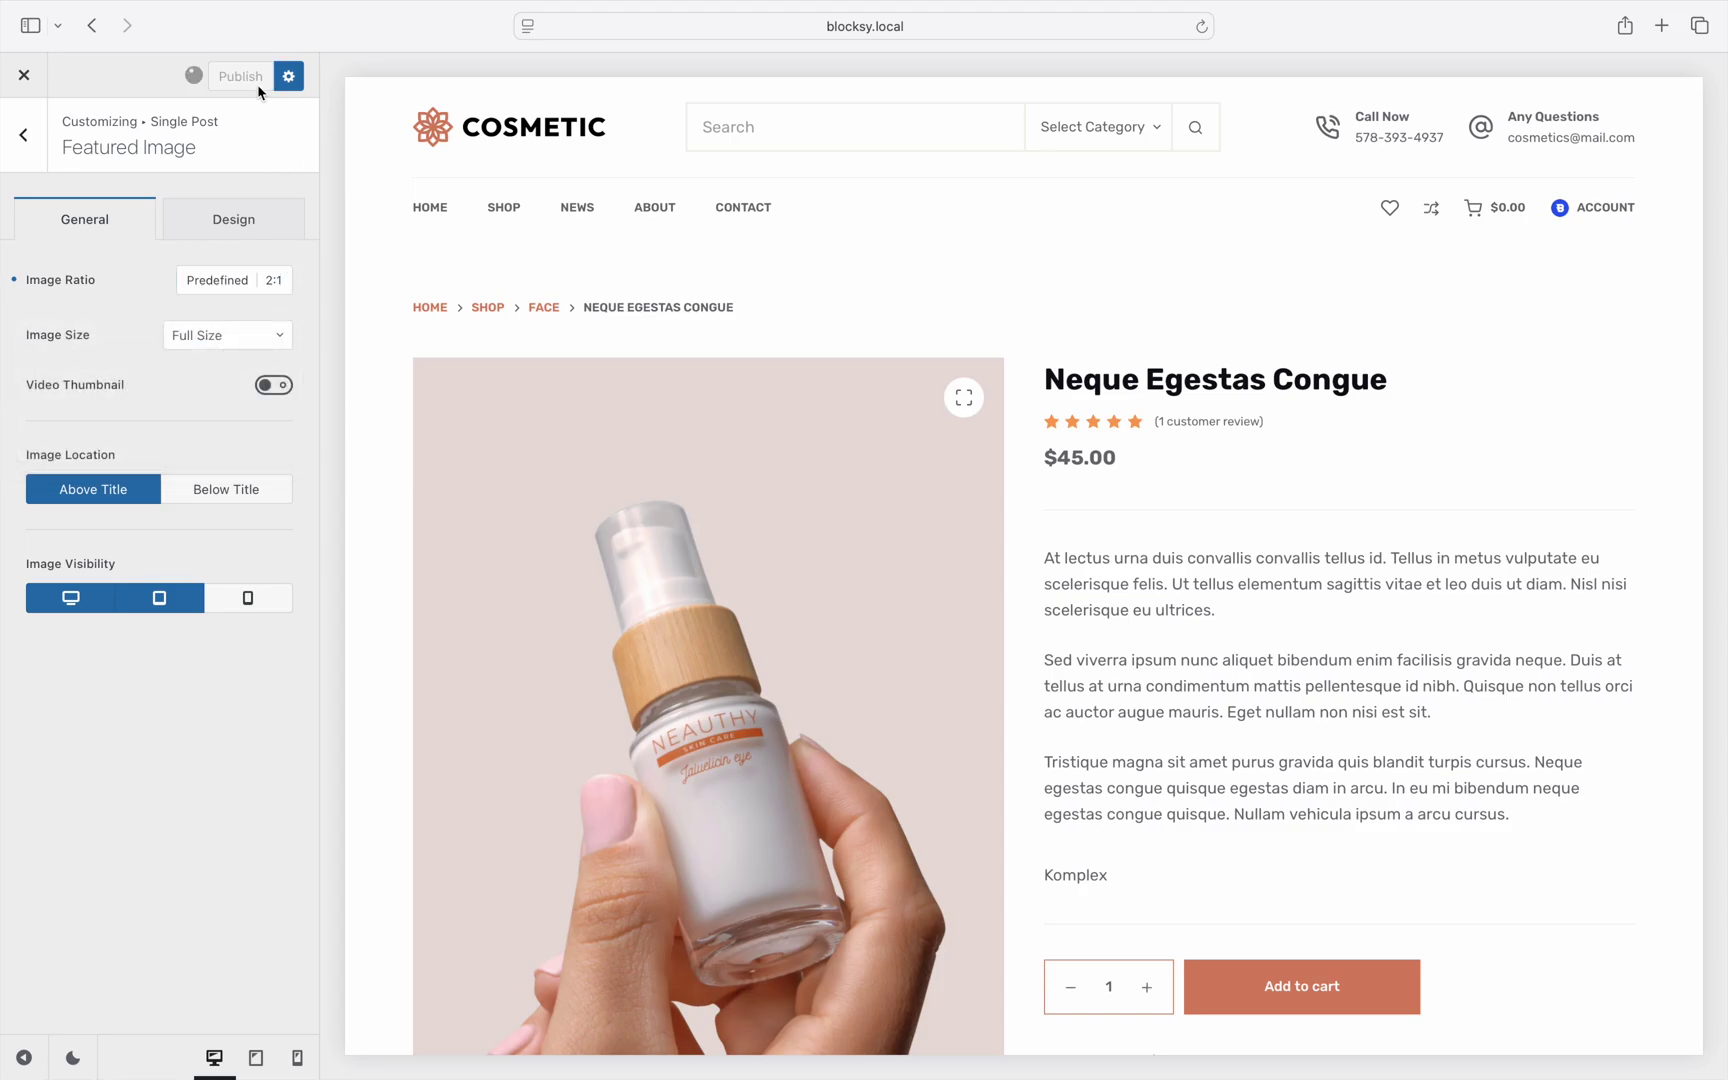